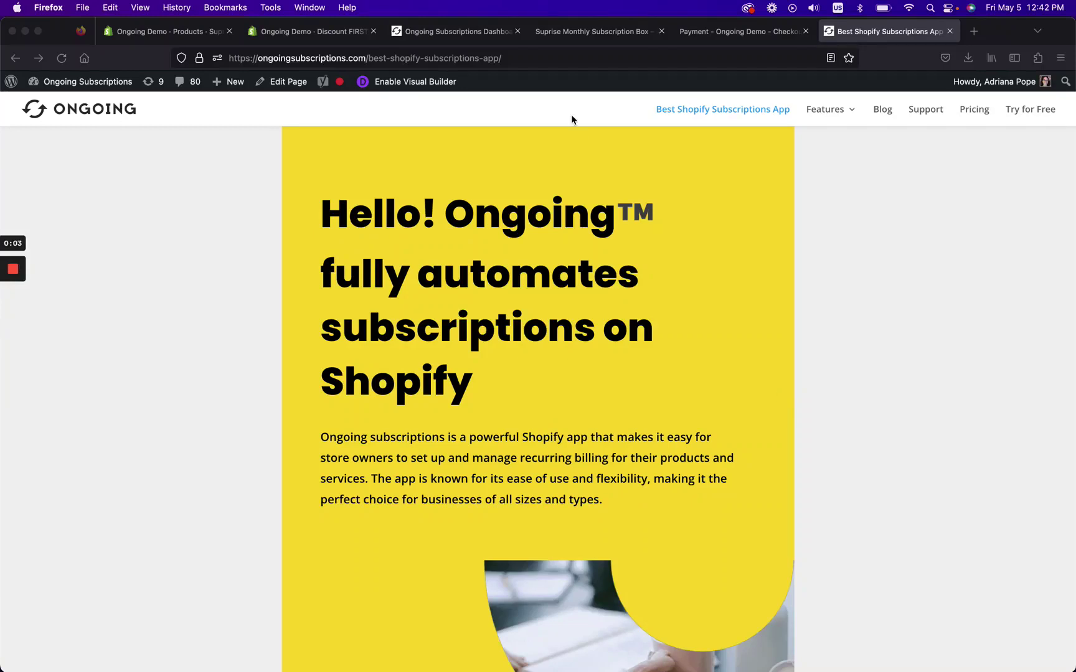
Show the FIRSTORDERFREE discount giving 100% off both subscription box variants.
{"action": "left_click", "coordinate": [349, 40]}
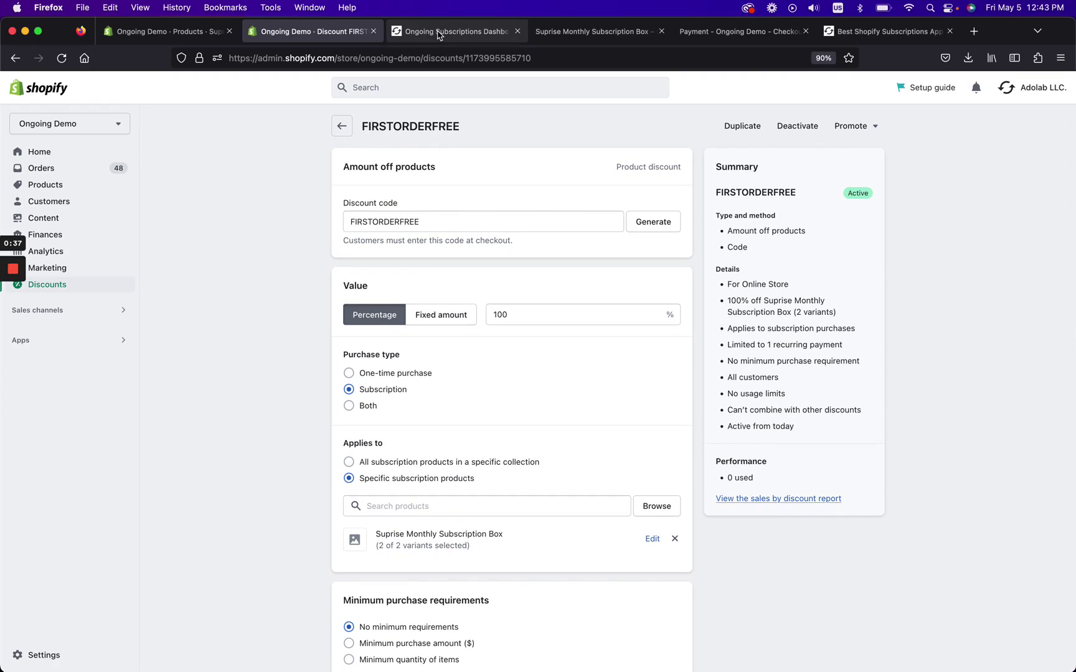
View the Suprise Monthly Subscription Box product with its Small Box and Large Box tiers.
{"action": "left_click", "coordinate": [209, 38]}
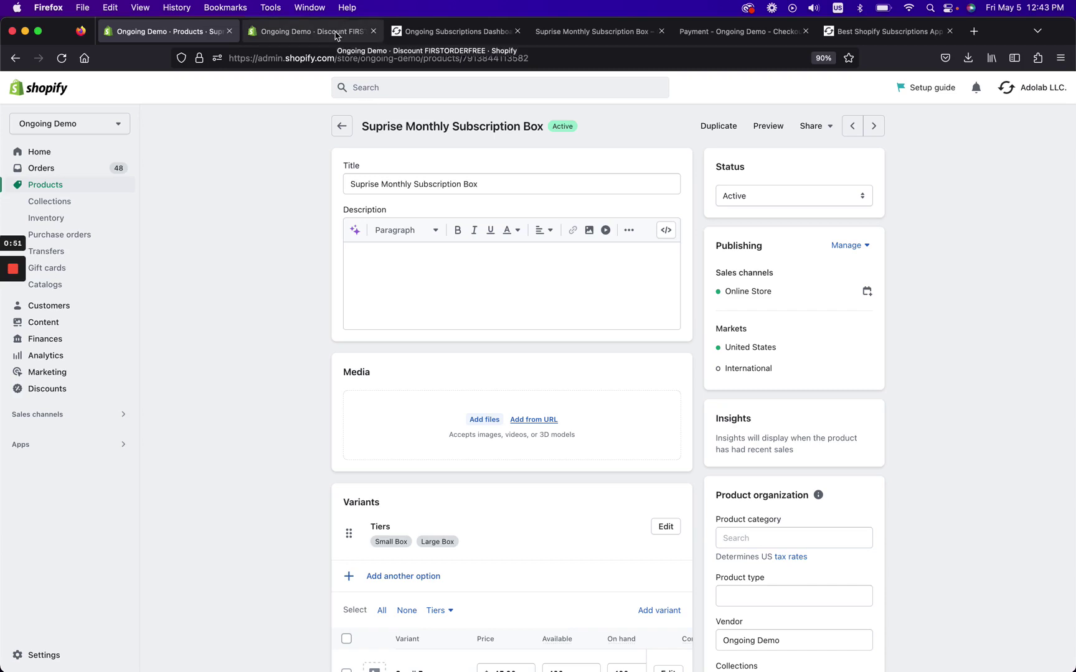
Glance at the Ongoing Subscriptions website, then return to the FIRSTORDERFREE discount page.
{"action": "left_click", "coordinate": [875, 39]}
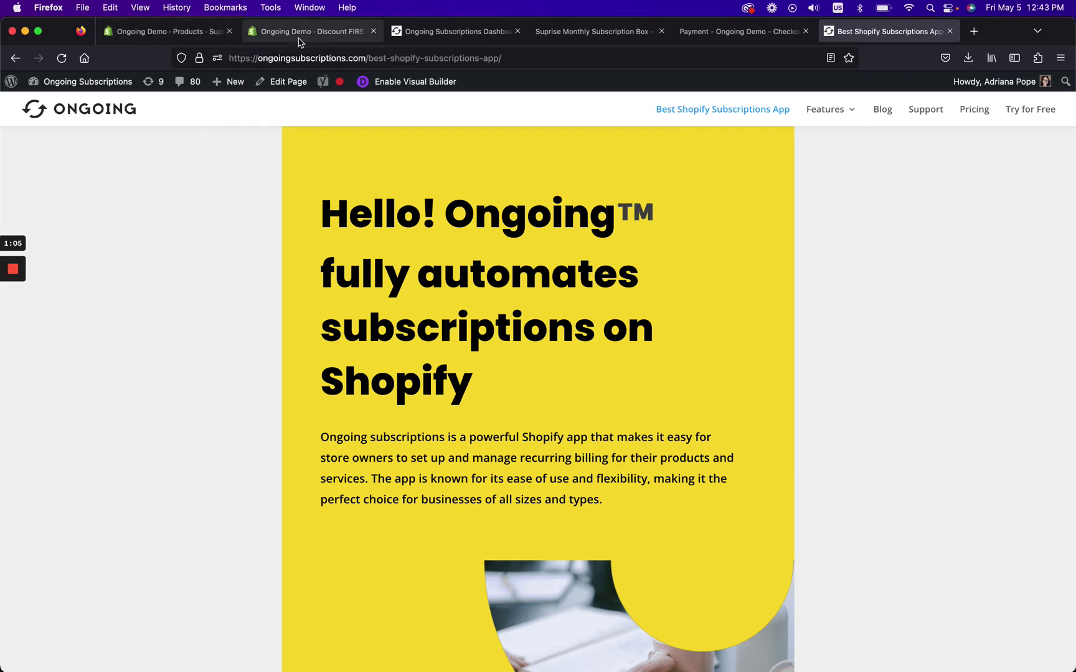
{"action": "left_click", "coordinate": [325, 37]}
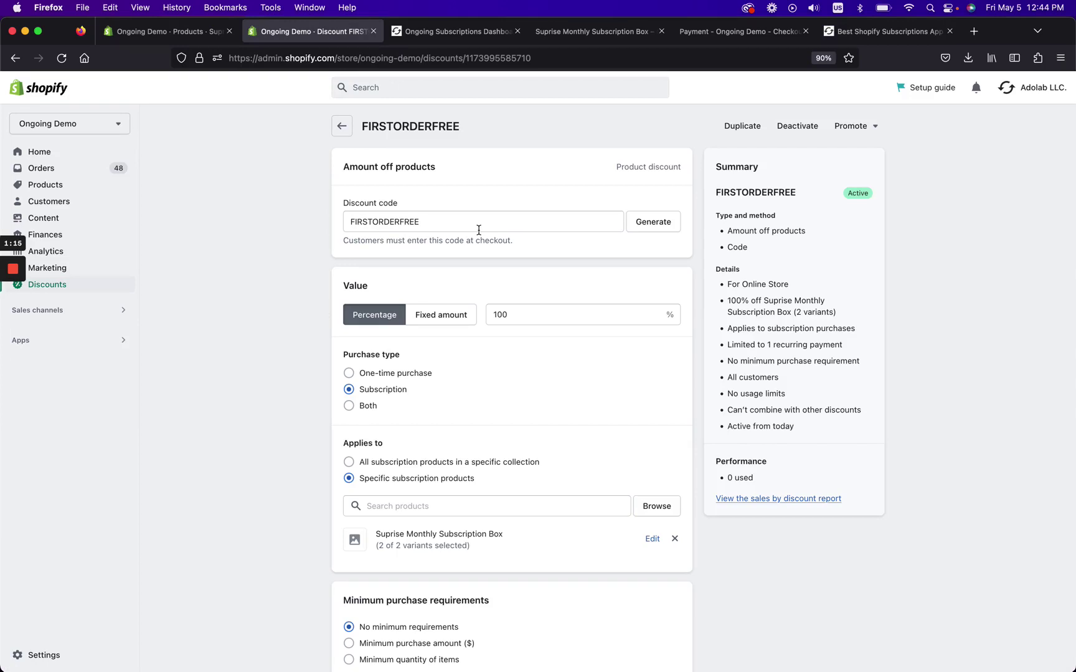
Select the FIRSTORDERFREE code, then open the Discounts list showing FIRSTORDERFREE and EXTRA5FIRSTORDER.
{"action": "double_click", "coordinate": [426, 222]}
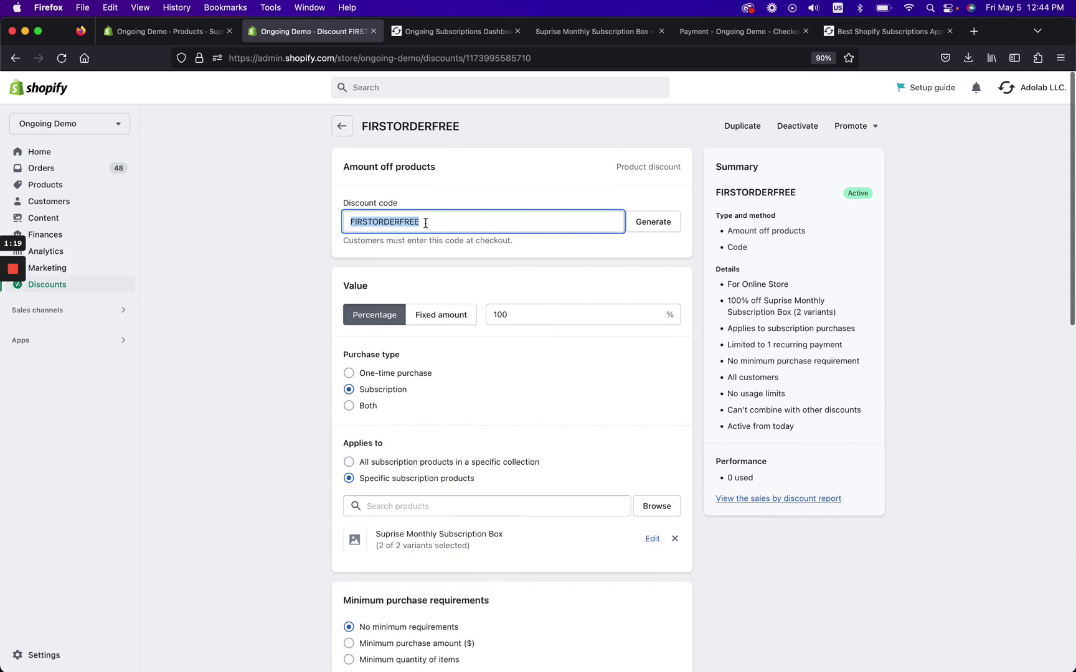
{"action": "left_click", "coordinate": [48, 287]}
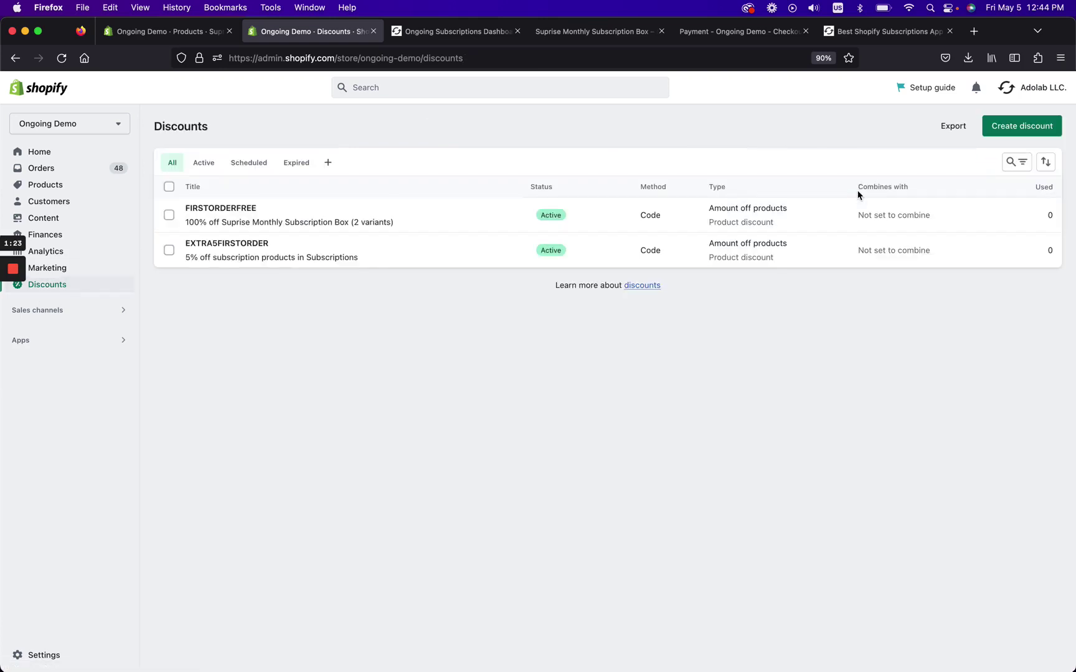
Start an Amount off products discount, discard it unsaved, and reopen FIRSTORDERFREE.
{"action": "left_click", "coordinate": [1028, 138]}
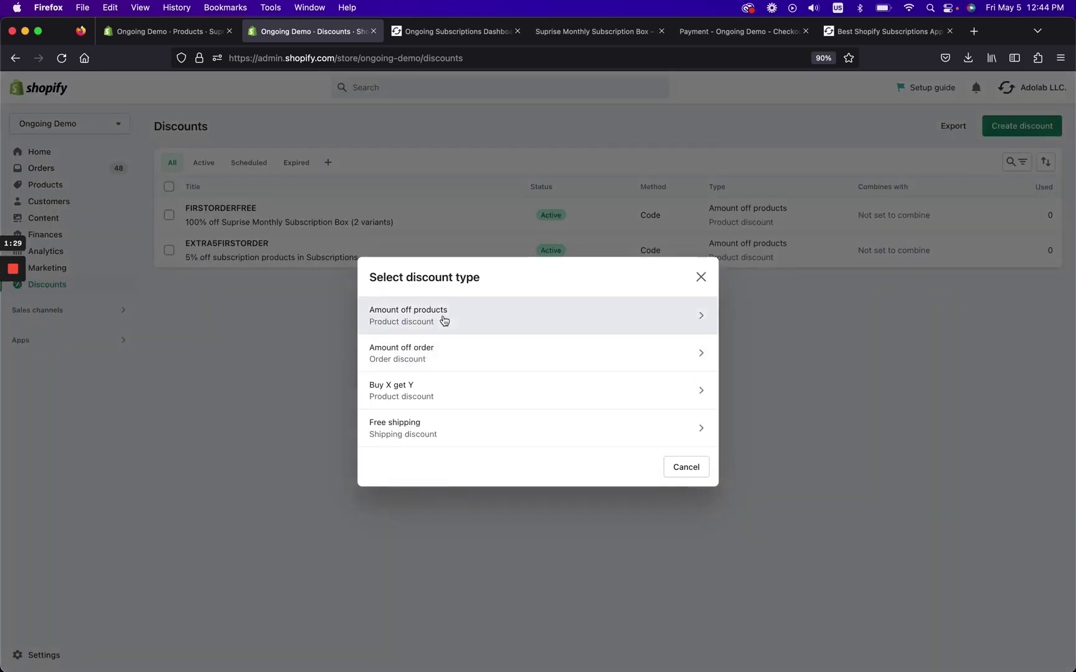
{"action": "left_click", "coordinate": [444, 320]}
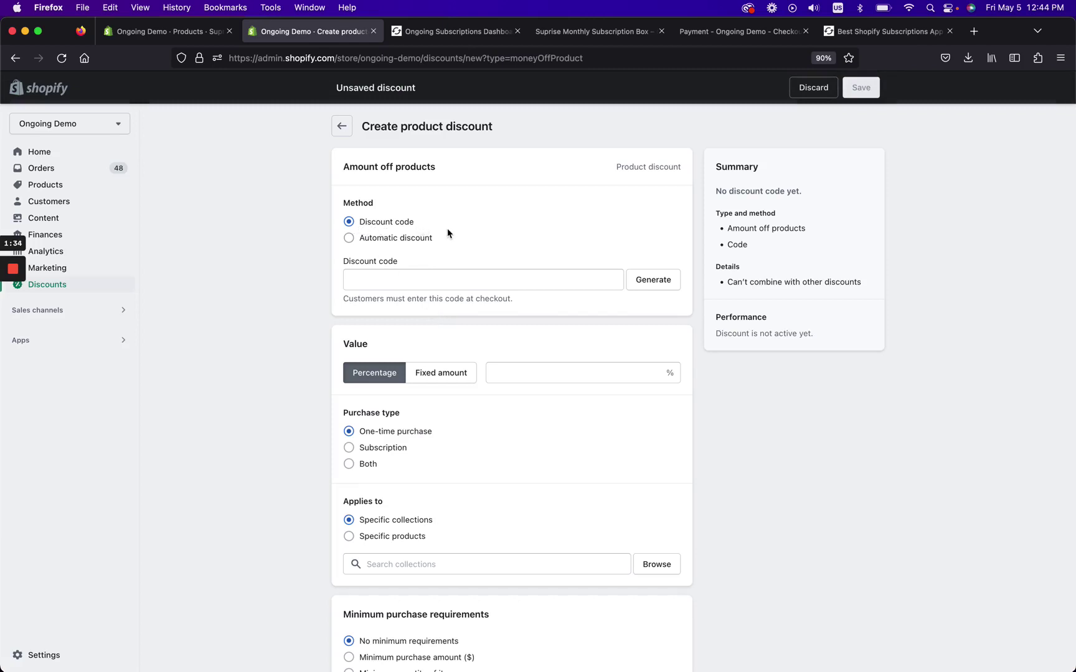
{"action": "left_click", "coordinate": [458, 284]}
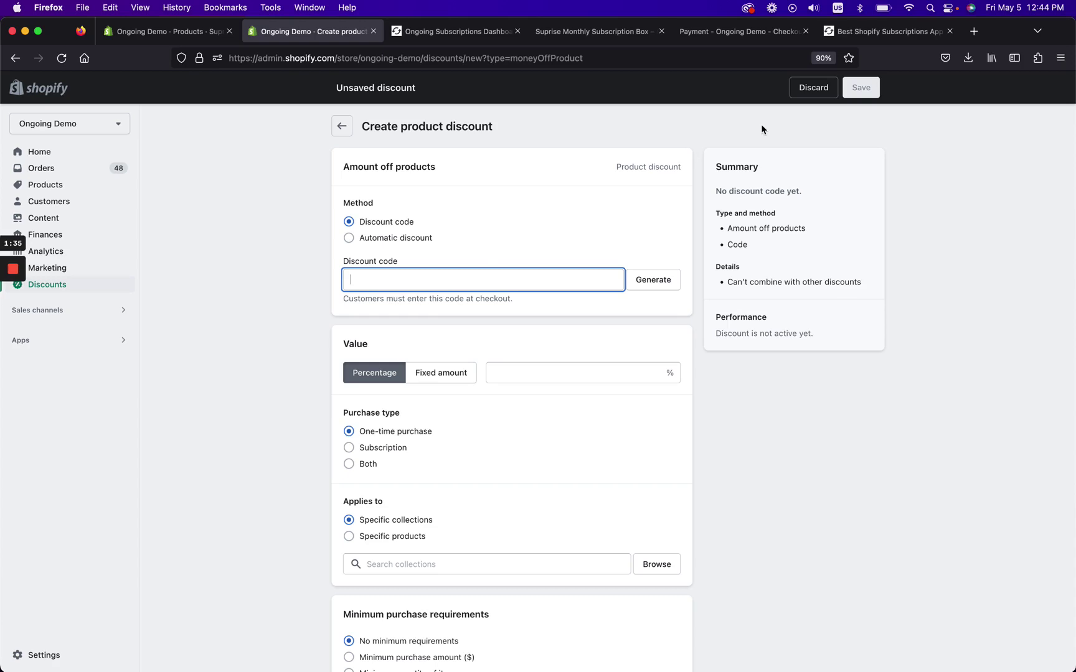
{"action": "left_click", "coordinate": [809, 92]}
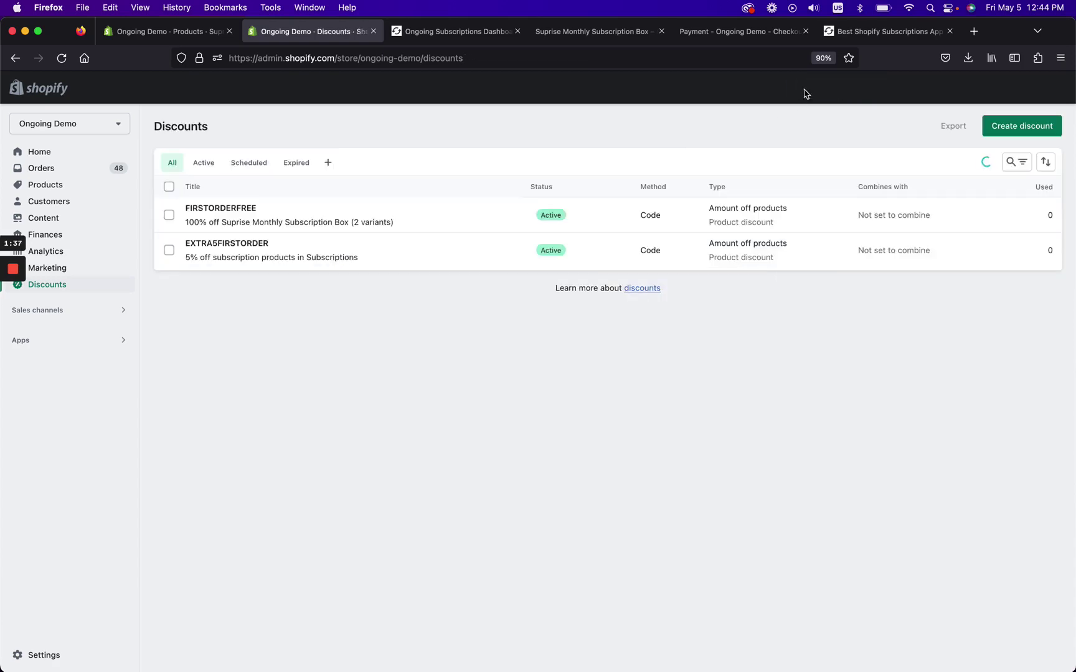
{"action": "left_click", "coordinate": [204, 224]}
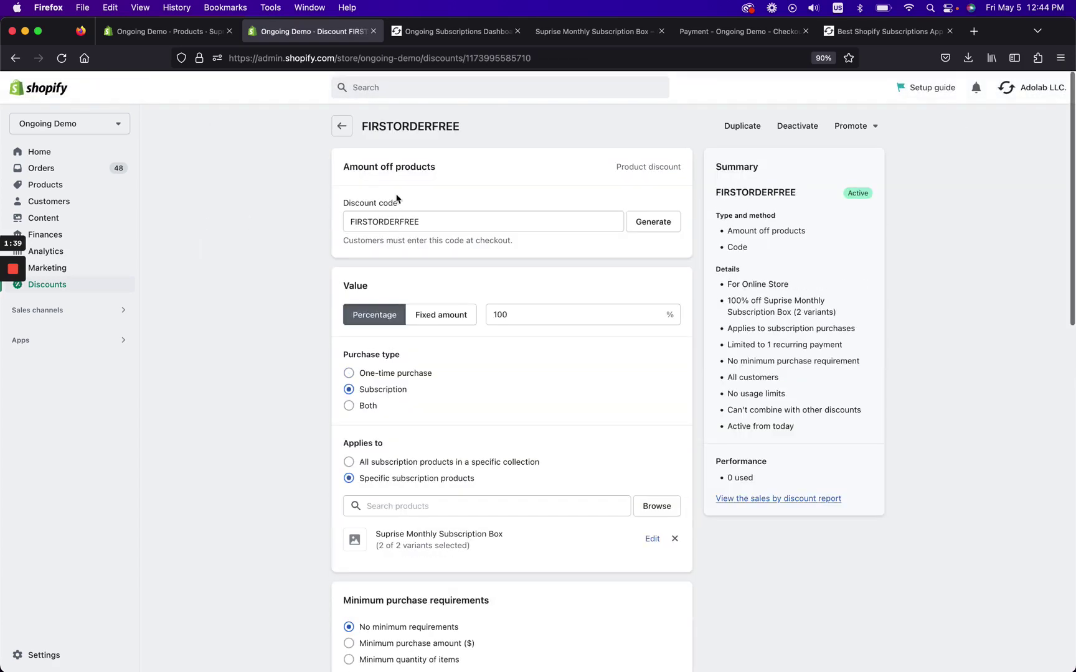
{"action": "double_click", "coordinate": [433, 221]}
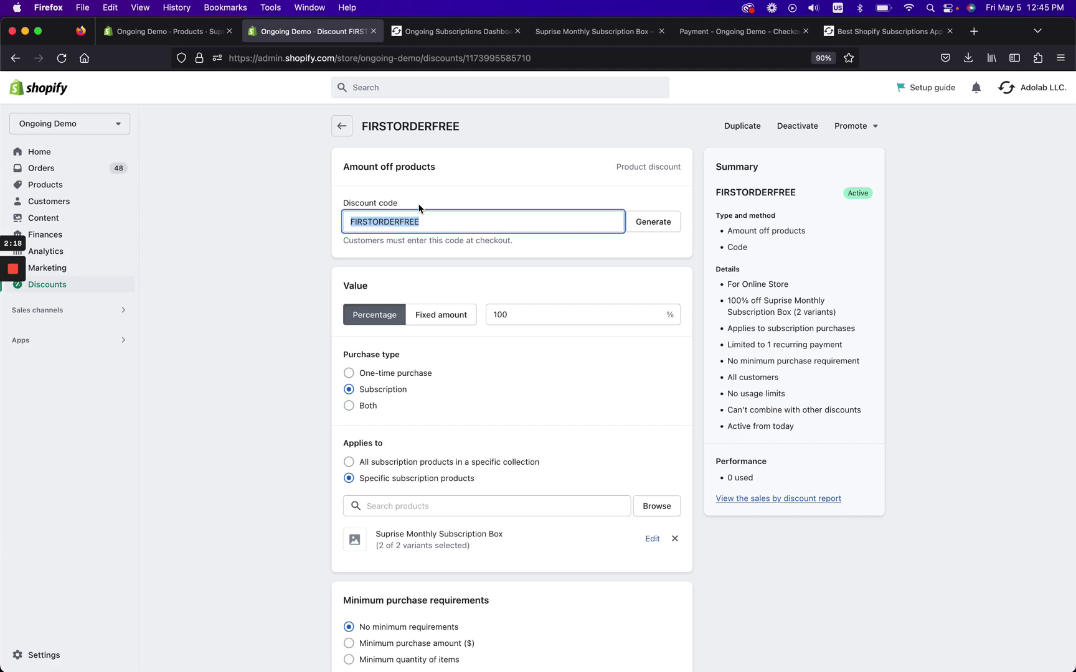
{"action": "scroll", "coordinate": [370, 406], "scroll_direction": "down", "scroll_amount": 2}
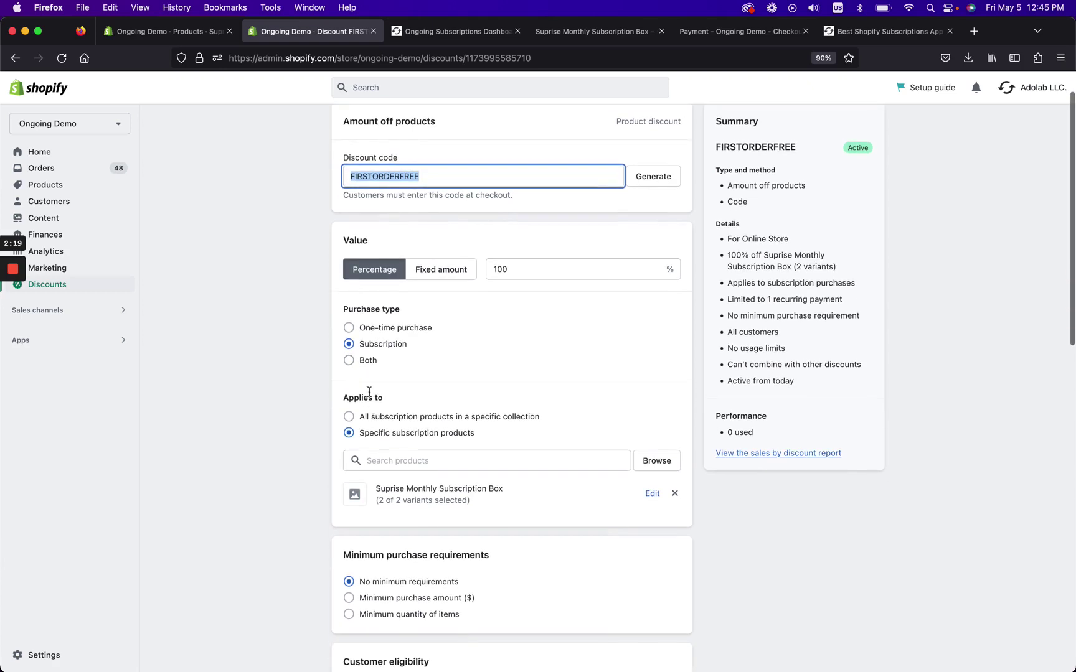
{"action": "left_click", "coordinate": [560, 267]}
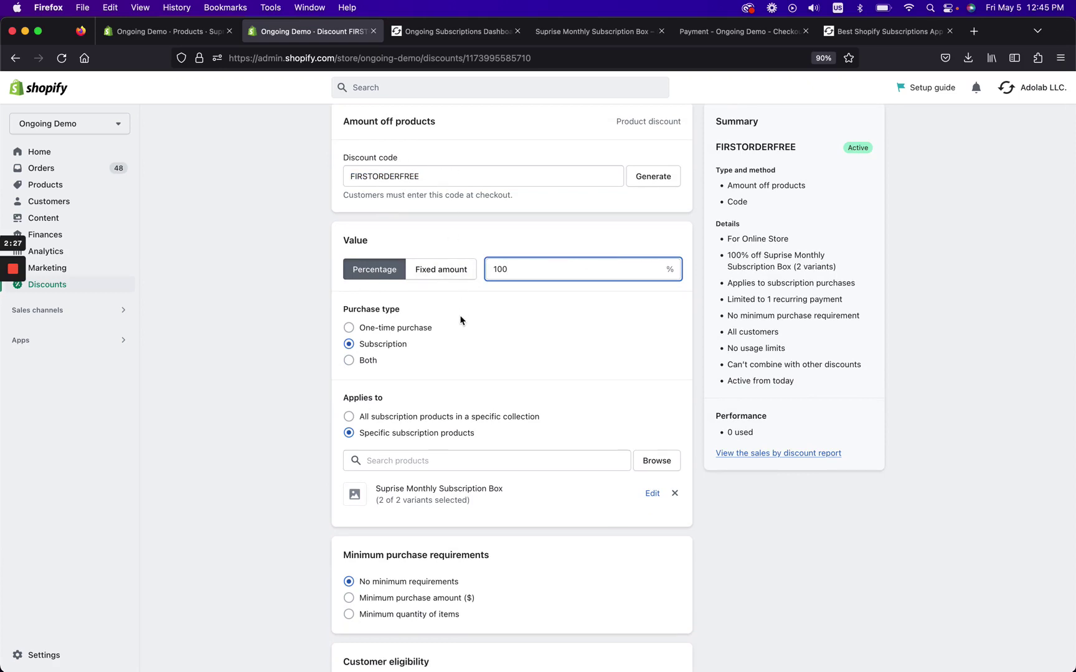
{"action": "scroll", "coordinate": [460, 319], "scroll_direction": "down", "scroll_amount": 1}
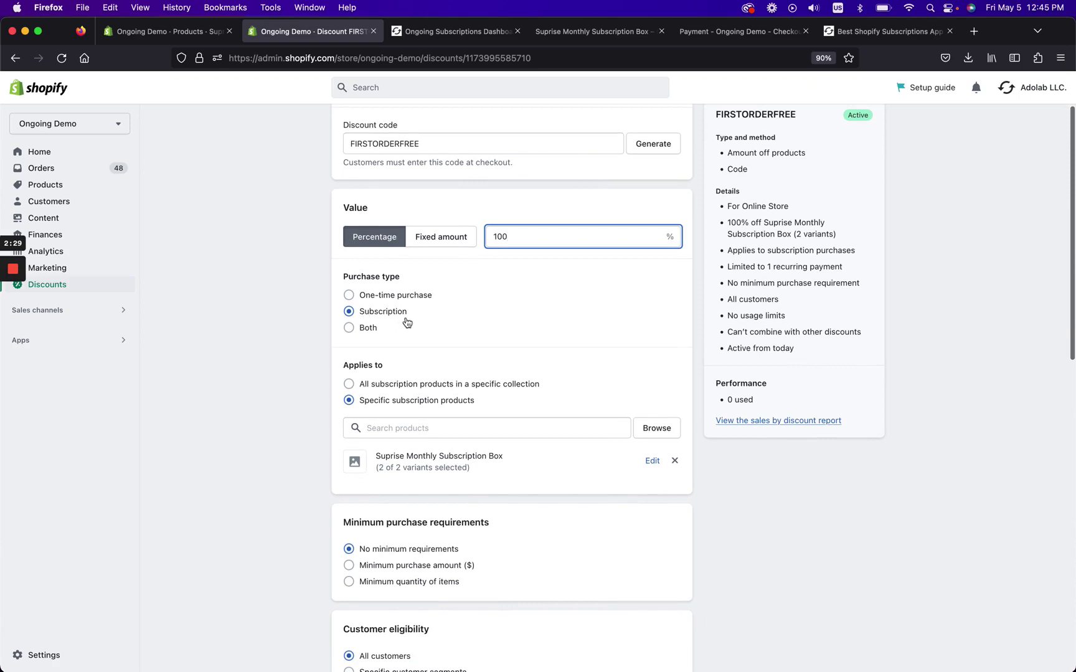
{"action": "scroll", "coordinate": [405, 320], "scroll_direction": "down", "scroll_amount": 1}
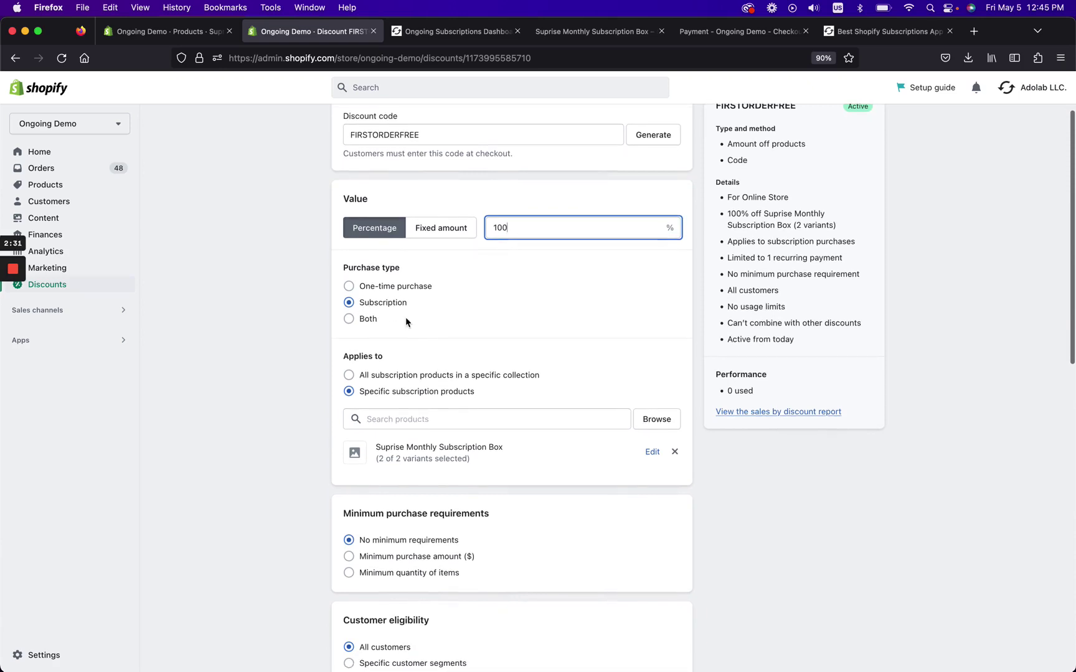
{"action": "scroll", "coordinate": [405, 319], "scroll_direction": "down", "scroll_amount": 2}
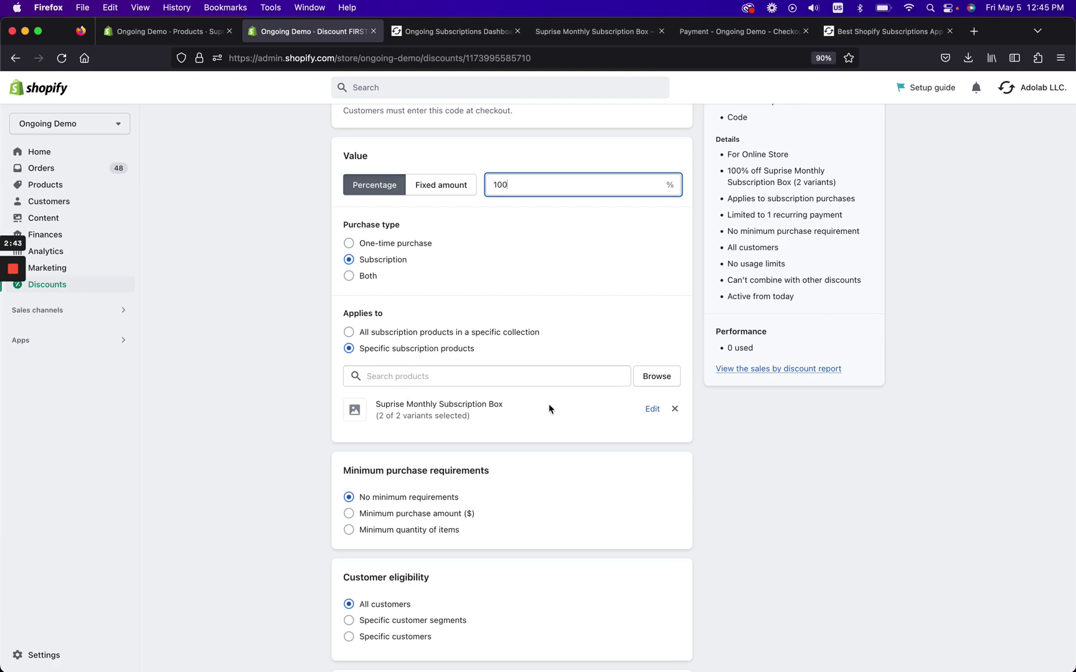
{"action": "scroll", "coordinate": [548, 409], "scroll_direction": "down", "scroll_amount": 3}
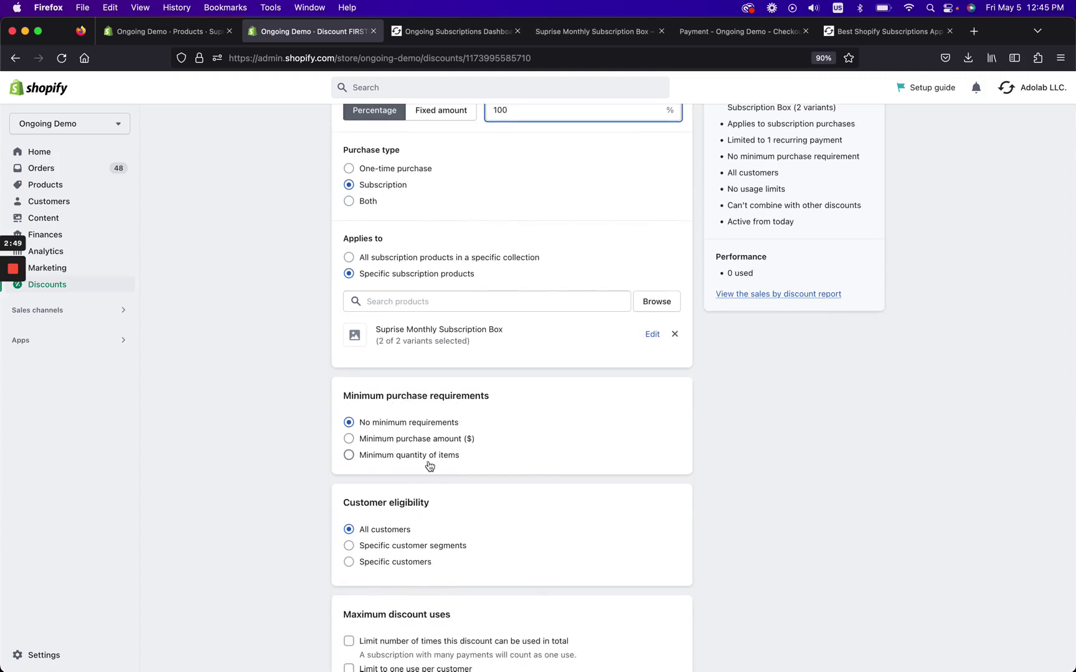
{"action": "scroll", "coordinate": [370, 449], "scroll_direction": "down", "scroll_amount": 1}
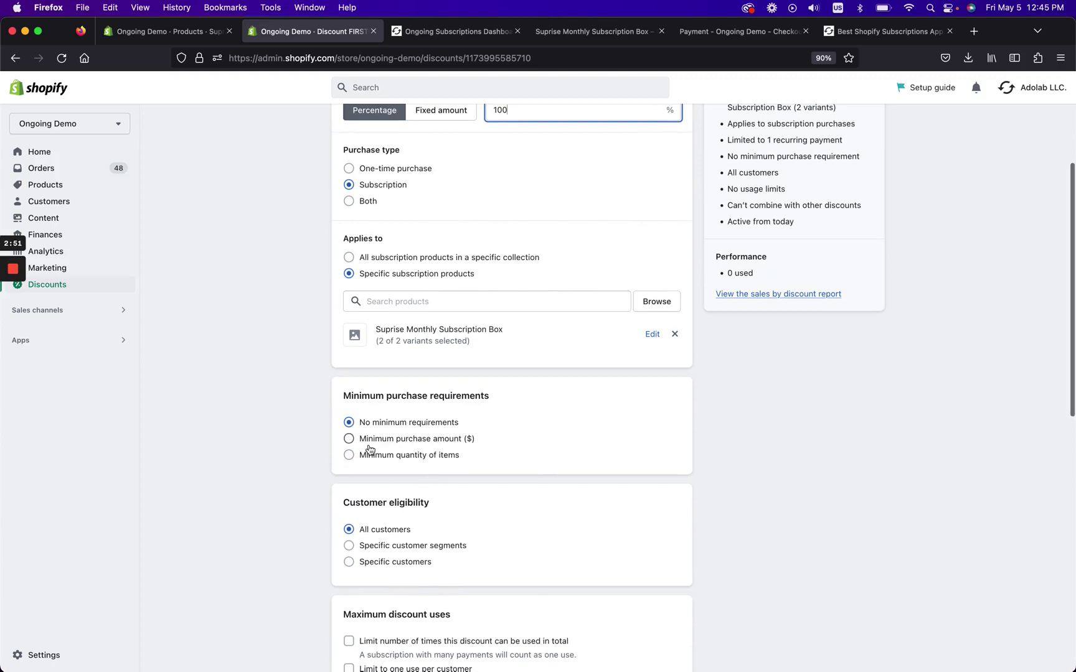
{"action": "scroll", "coordinate": [370, 450], "scroll_direction": "down", "scroll_amount": 2}
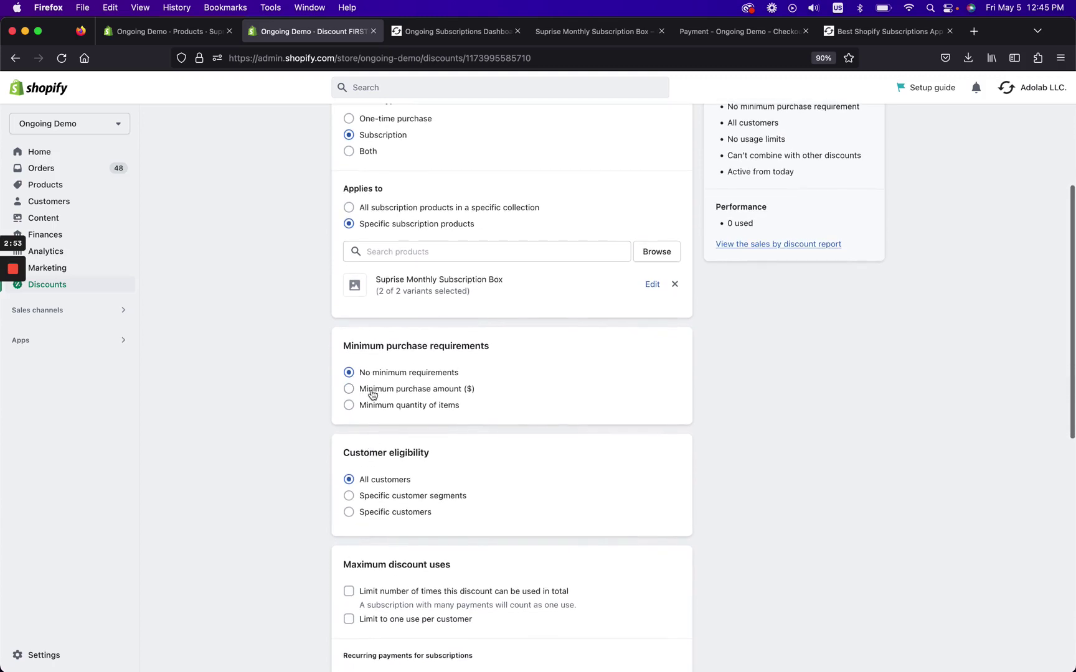
{"action": "scroll", "coordinate": [453, 375], "scroll_direction": "down", "scroll_amount": 4}
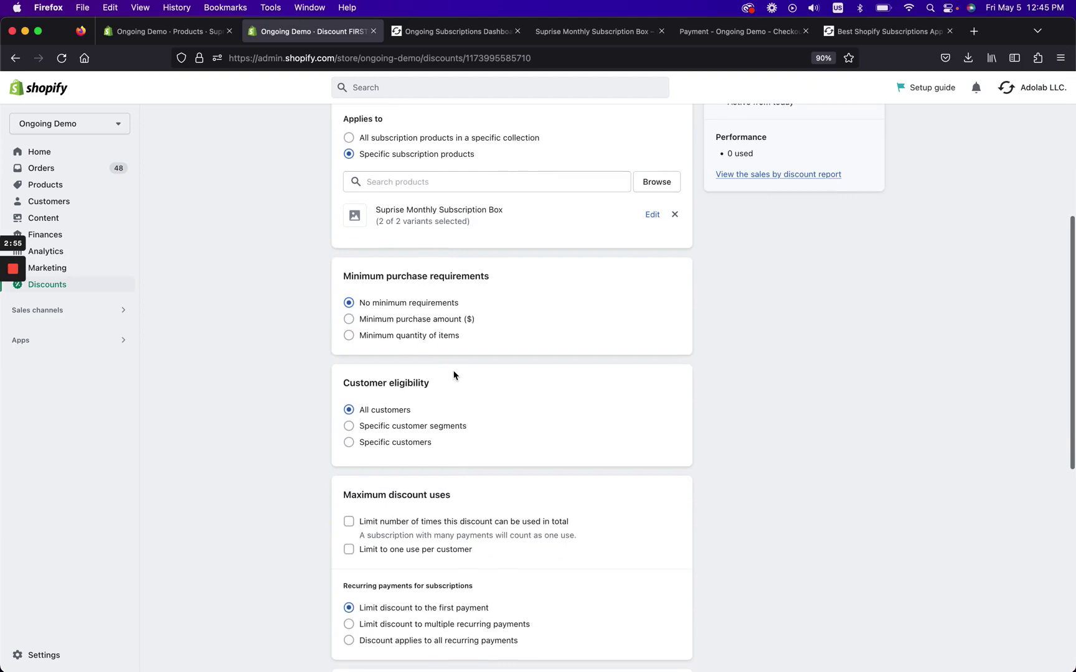
{"action": "scroll", "coordinate": [453, 374], "scroll_direction": "down", "scroll_amount": 2}
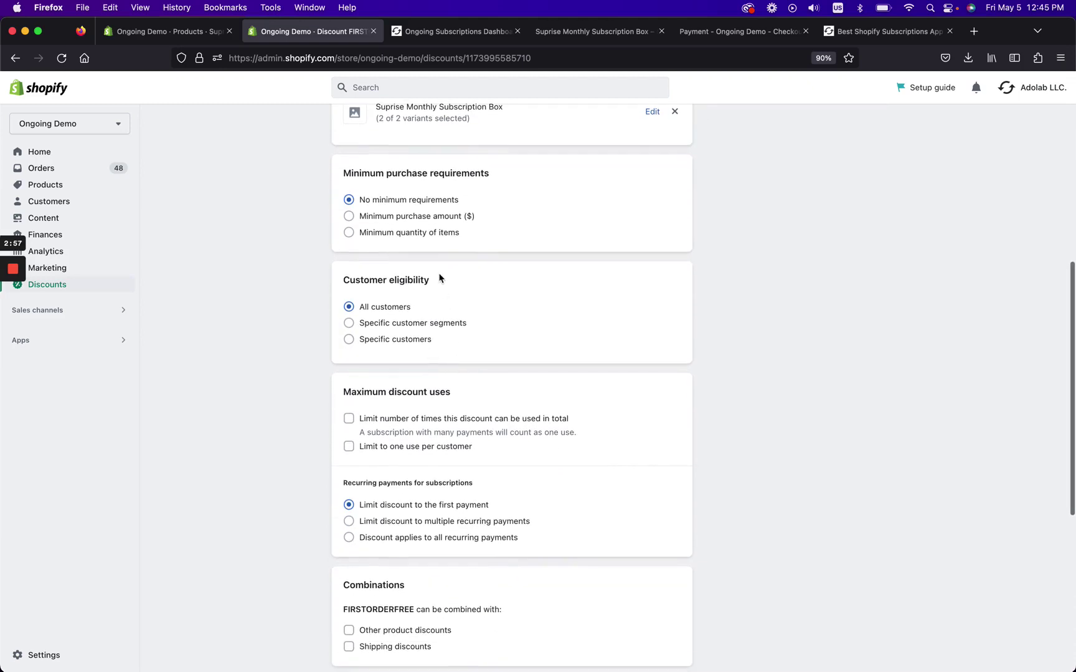
{"action": "scroll", "coordinate": [437, 344], "scroll_direction": "down", "scroll_amount": 2}
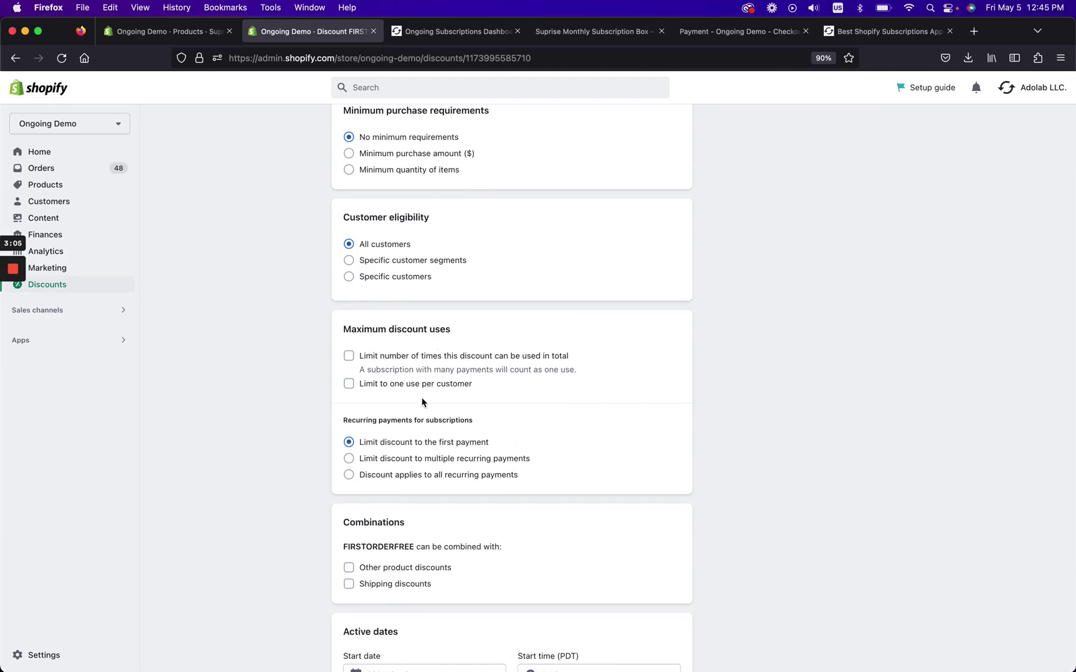
Limit FIRSTORDERFREE to one use per customer and save.
{"action": "left_click", "coordinate": [349, 384]}
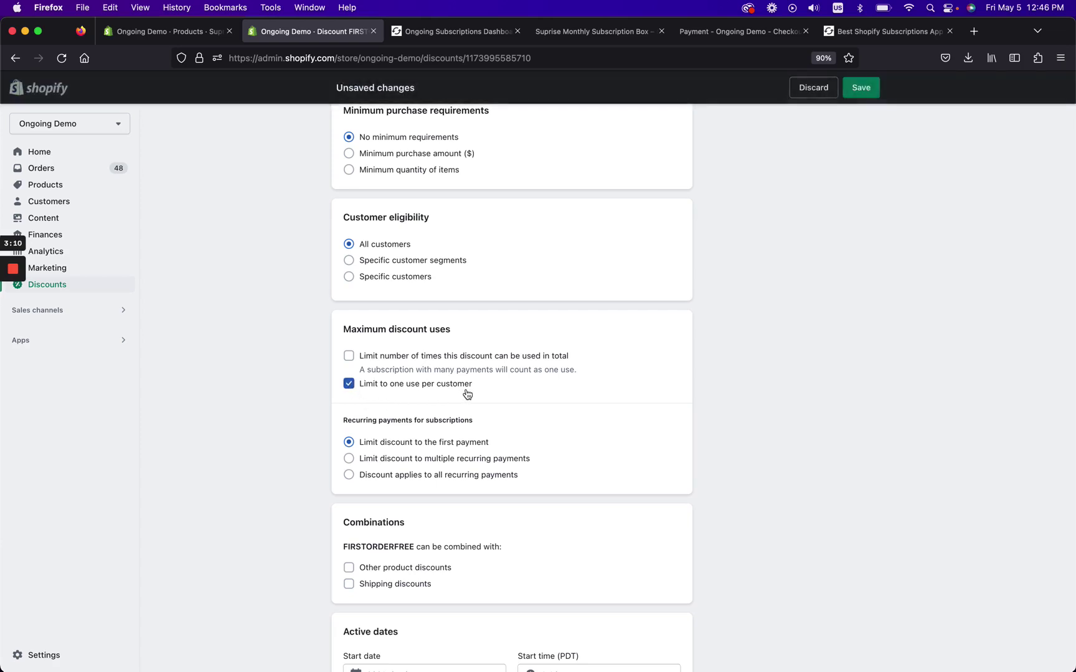
{"action": "scroll", "coordinate": [507, 442], "scroll_direction": "down", "scroll_amount": 1}
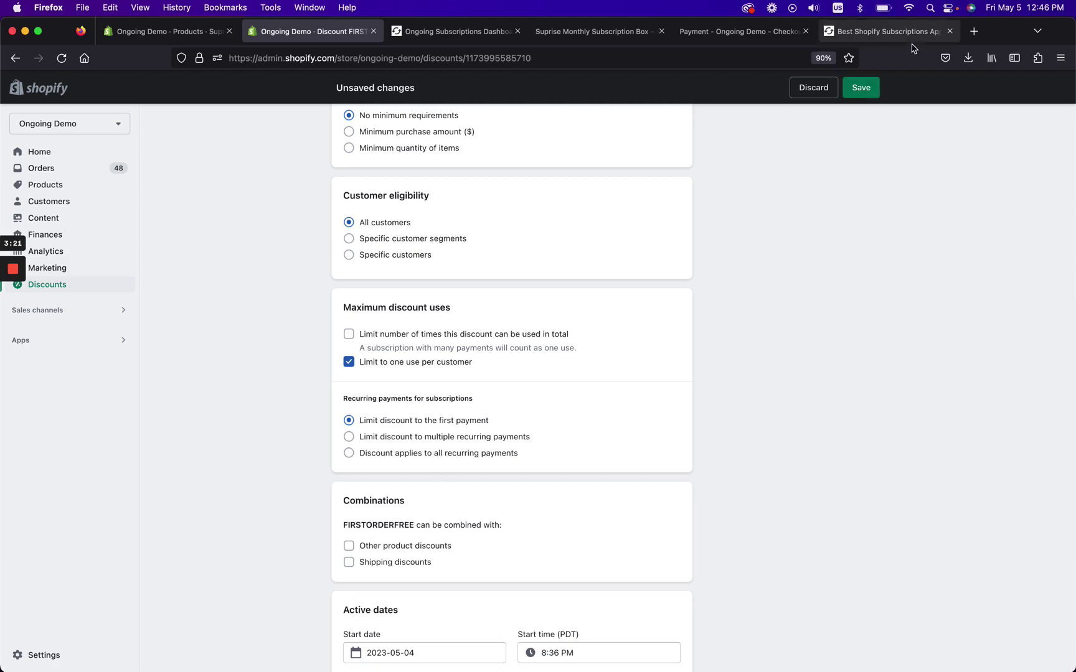
{"action": "left_click", "coordinate": [863, 93]}
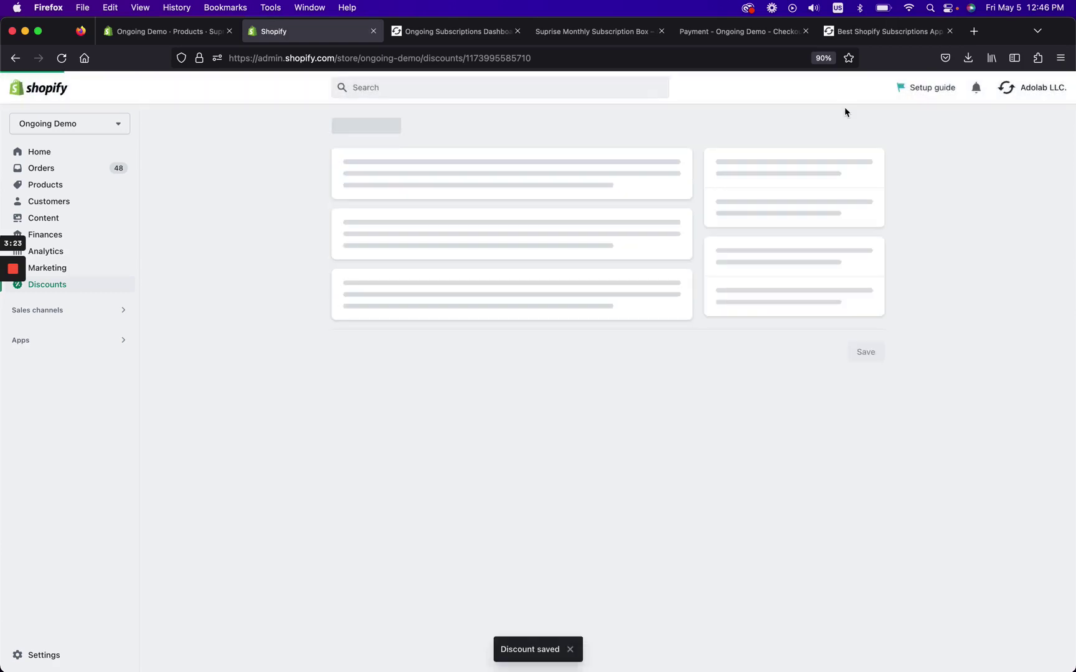
Set the discount's end date to May 5, 2023 and save.
{"action": "scroll", "coordinate": [844, 106], "scroll_direction": "down", "scroll_amount": 4}
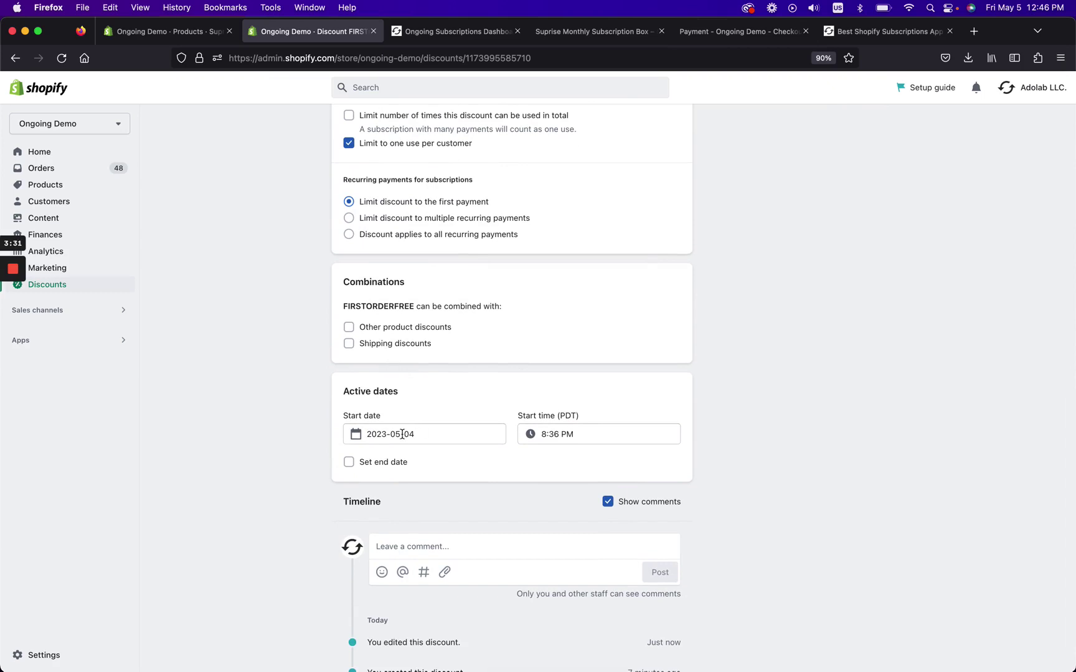
{"action": "left_click", "coordinate": [382, 464]}
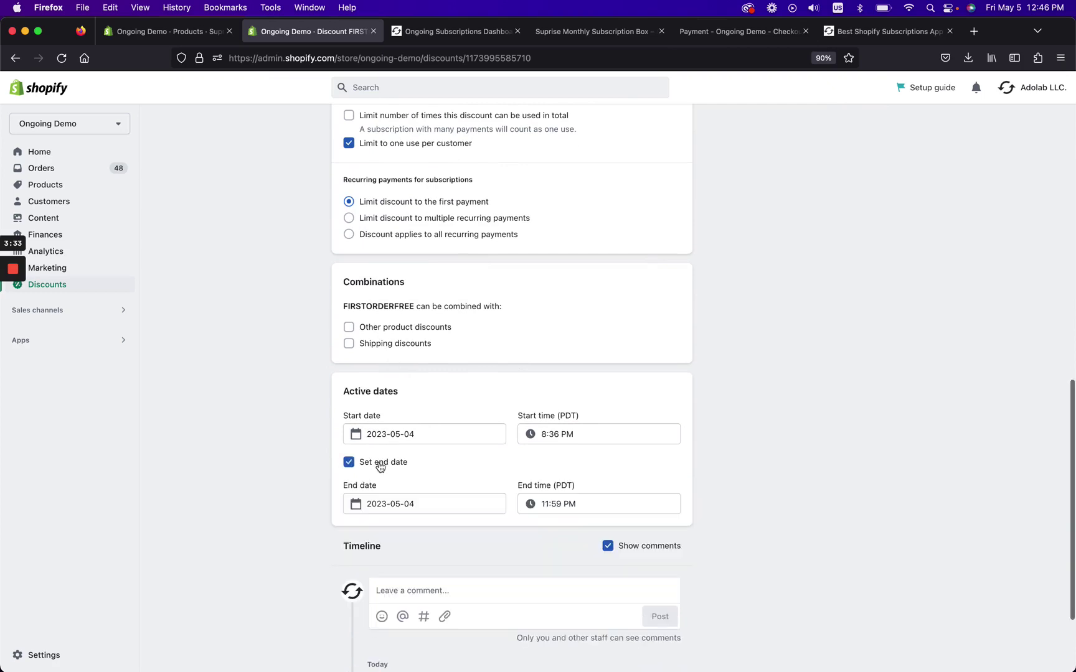
{"action": "left_click", "coordinate": [426, 501]}
{"action": "left_click", "coordinate": [501, 571]}
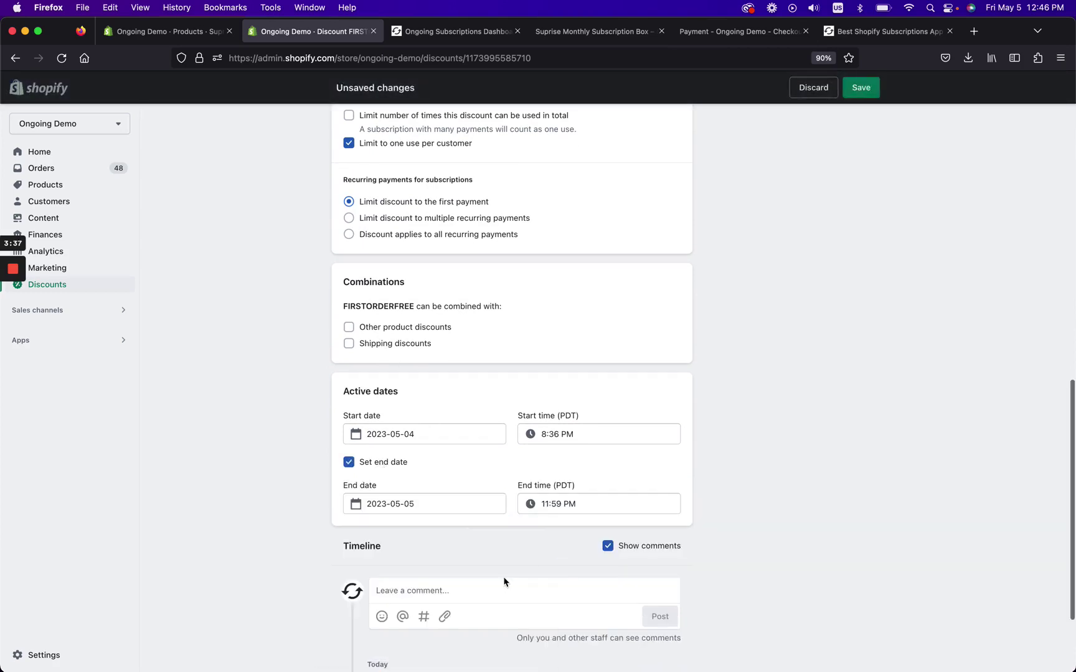
{"action": "left_click", "coordinate": [860, 95]}
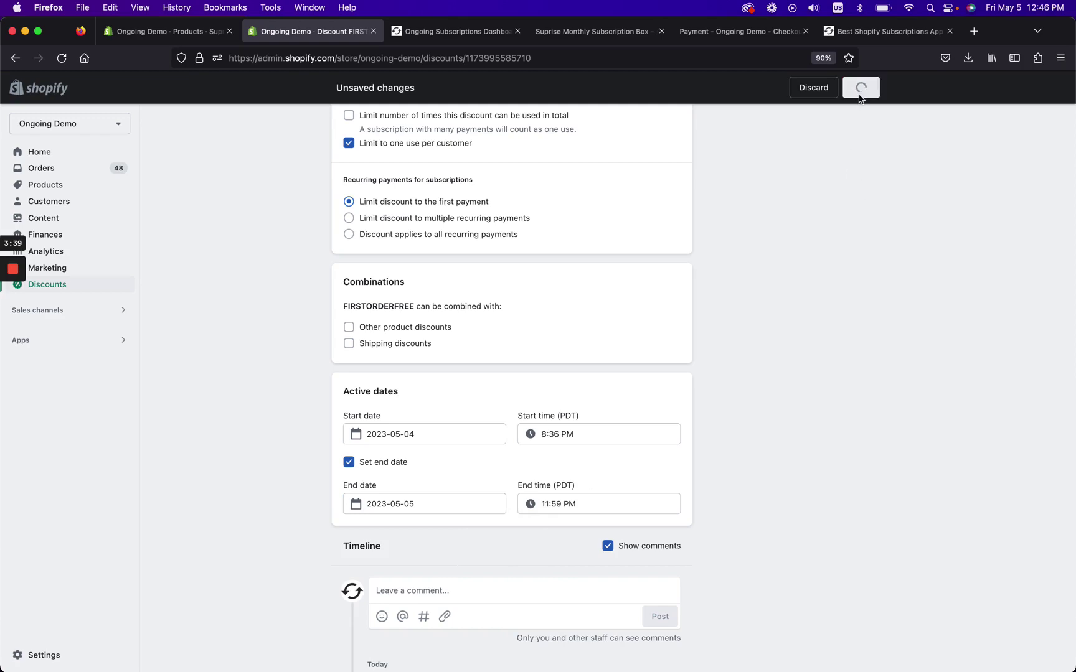
{"action": "scroll", "coordinate": [684, 526], "scroll_direction": "down", "scroll_amount": 10}
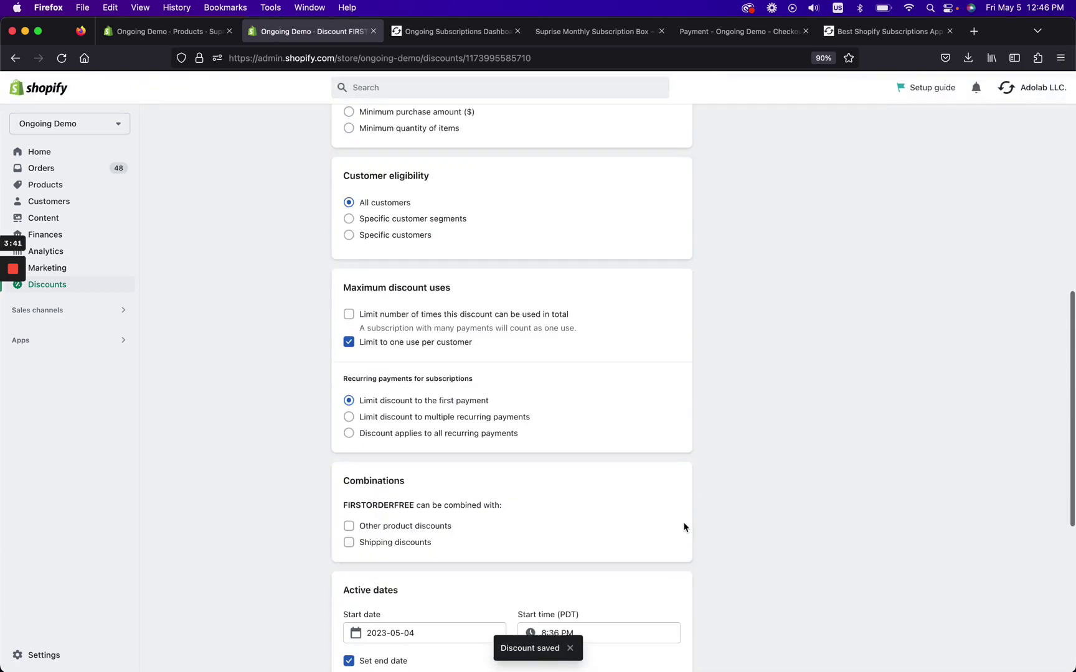
{"action": "scroll", "coordinate": [684, 527], "scroll_direction": "down", "scroll_amount": 7}
{"action": "scroll", "coordinate": [683, 528], "scroll_direction": "up", "scroll_amount": 20}
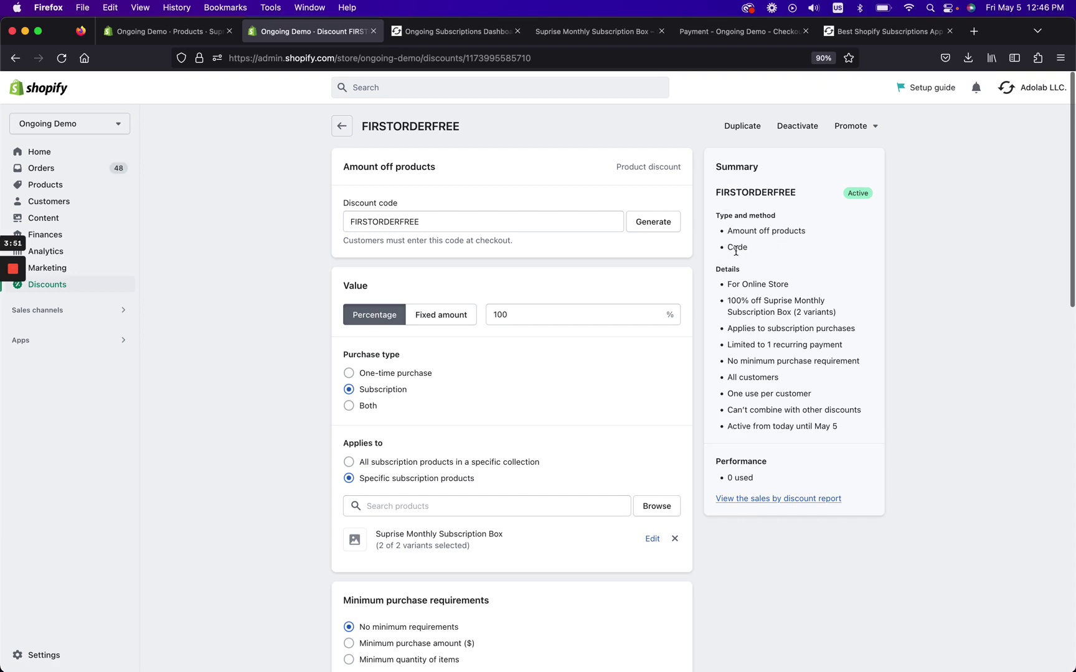
{"action": "double_click", "coordinate": [735, 247]}
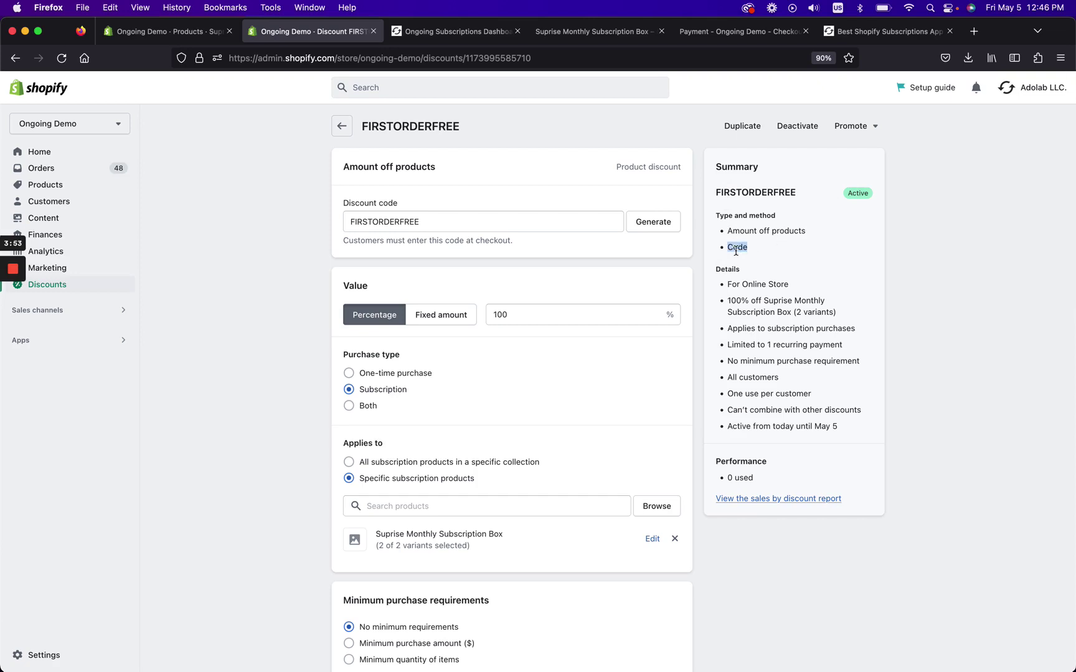
{"action": "left_click_drag", "start_coordinate": [727, 302], "coordinate": [853, 320]}
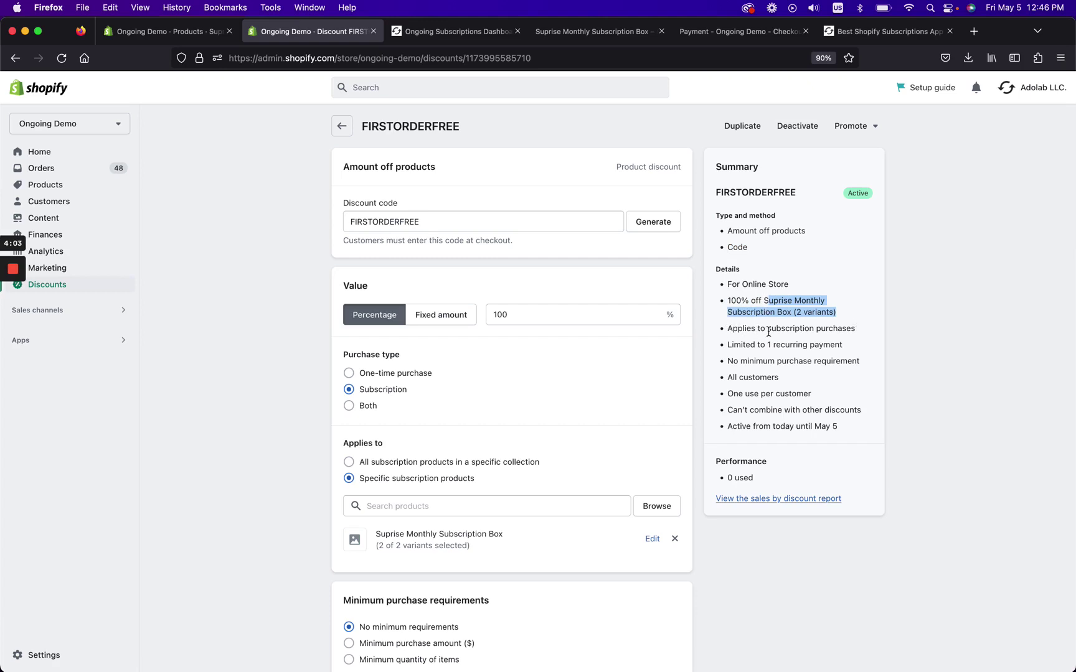
{"action": "left_click_drag", "start_coordinate": [767, 329], "coordinate": [868, 334]}
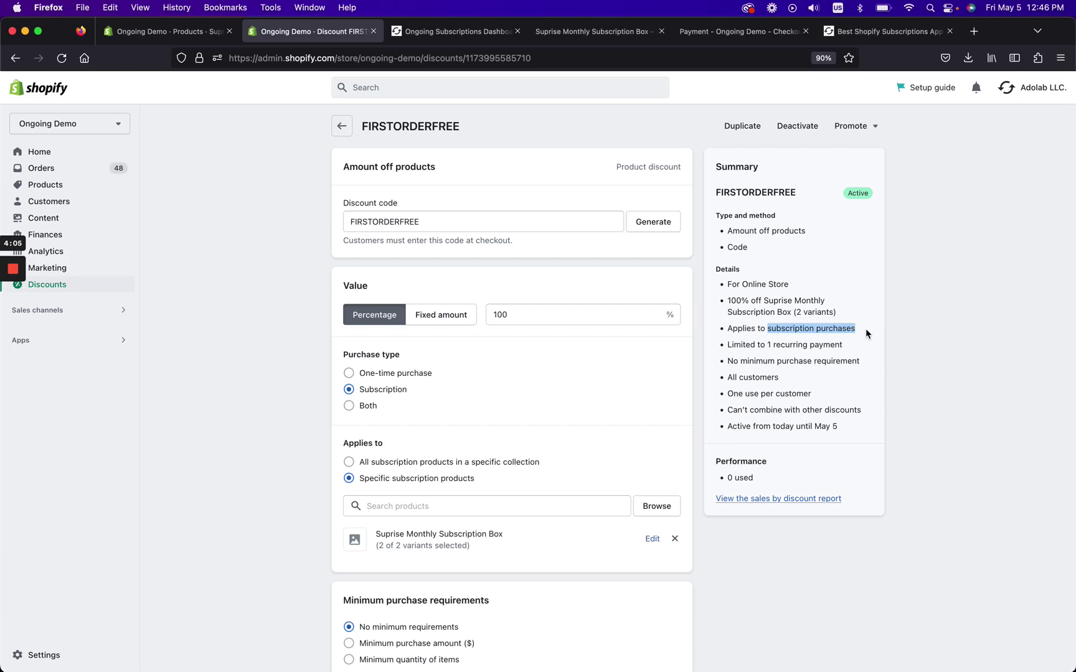
{"action": "left_click_drag", "start_coordinate": [764, 345], "coordinate": [851, 352]}
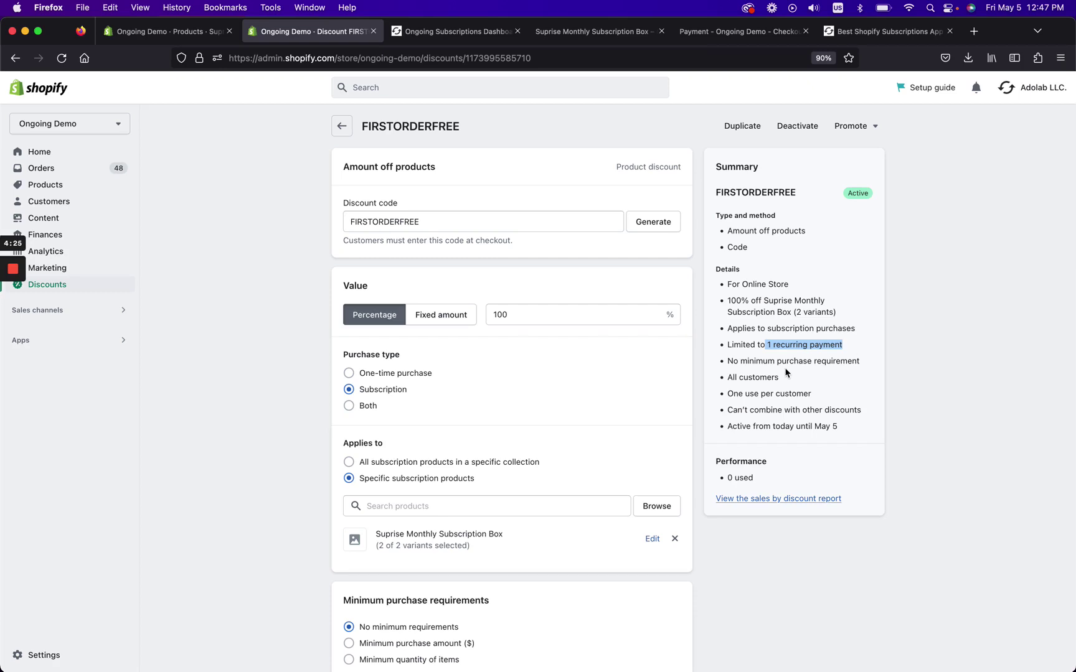
{"action": "left_click_drag", "start_coordinate": [741, 361], "coordinate": [872, 370]}
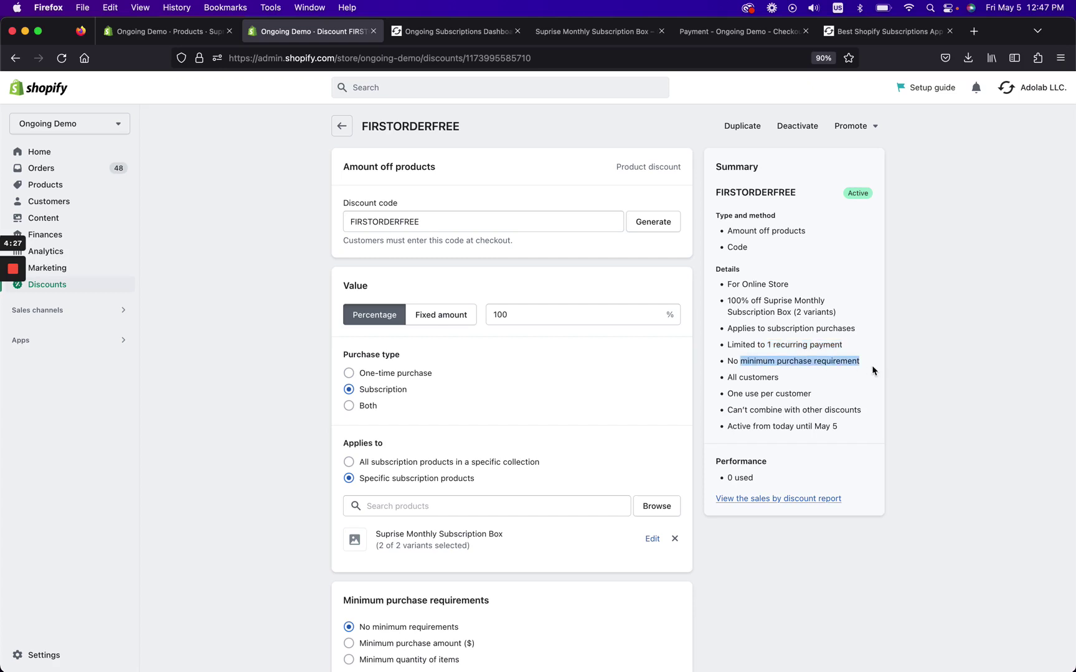
{"action": "scroll", "coordinate": [872, 371], "scroll_direction": "down", "scroll_amount": 1}
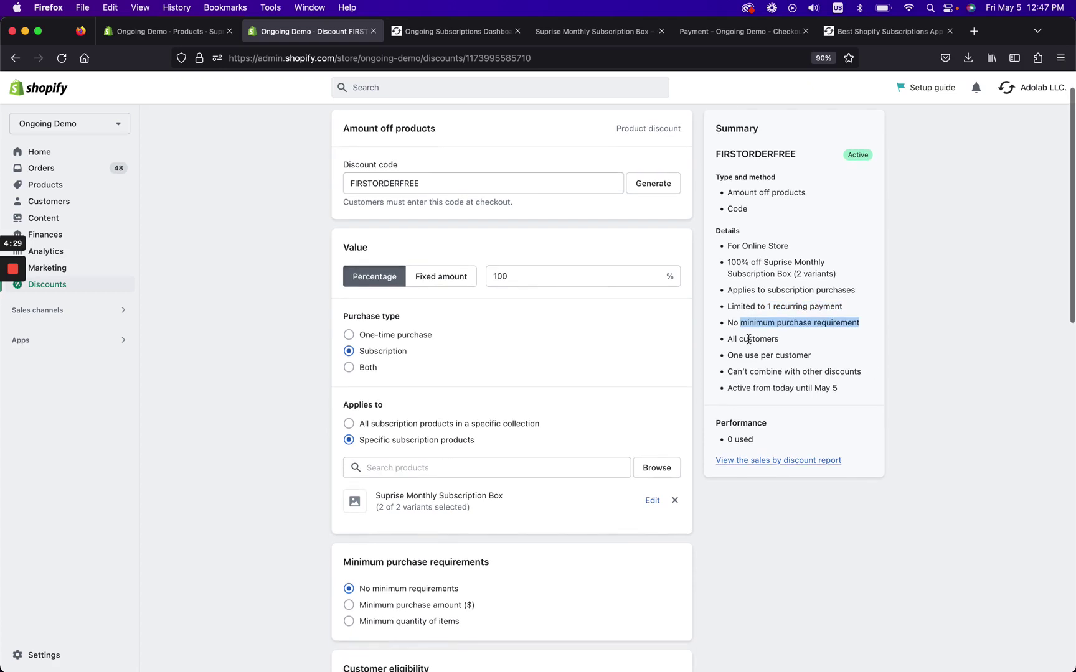
{"action": "left_click_drag", "start_coordinate": [728, 339], "coordinate": [838, 367]}
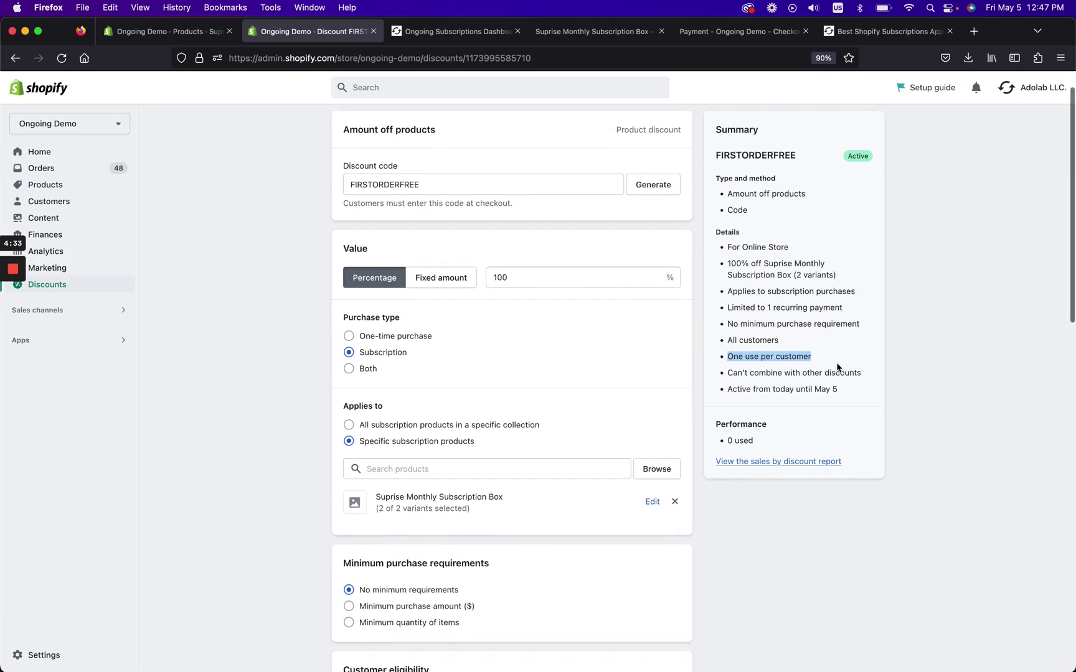
{"action": "scroll", "coordinate": [838, 373], "scroll_direction": "up", "scroll_amount": 1}
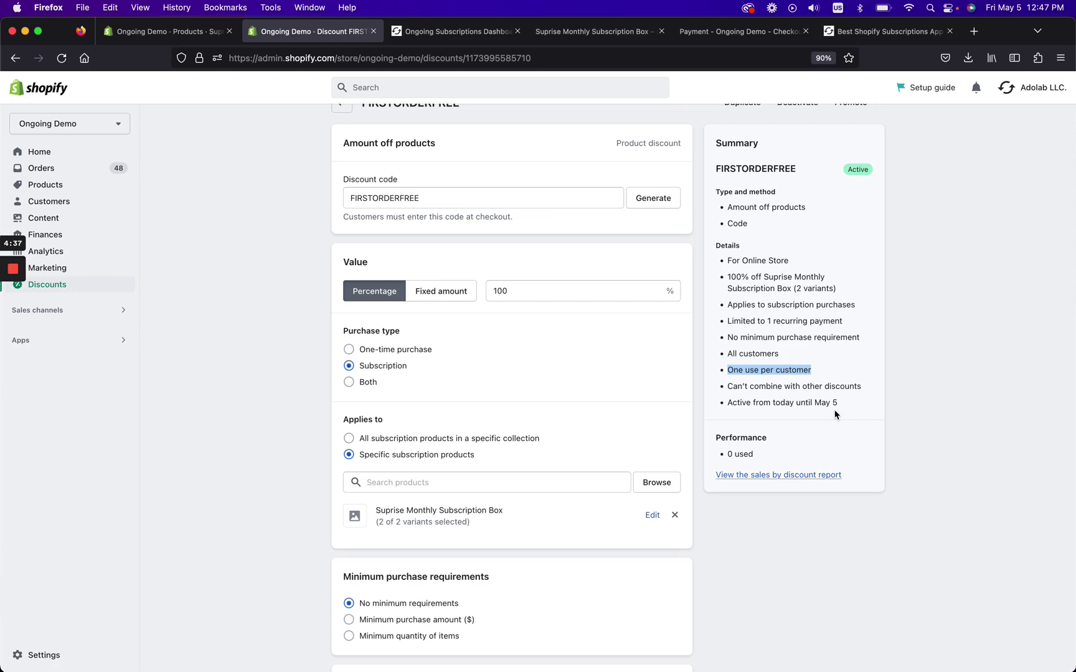
{"action": "scroll", "coordinate": [835, 414], "scroll_direction": "up", "scroll_amount": 2}
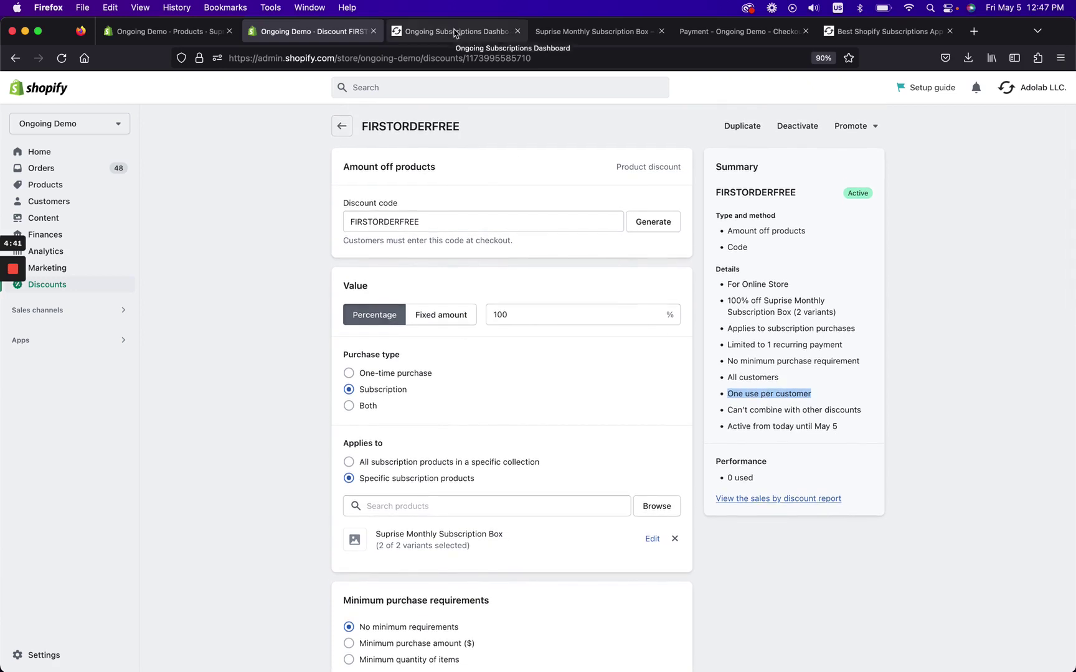
Reload the Suprise Monthly Subscription Box product and check its Monthly subscription box purchase option.
{"action": "left_click", "coordinate": [194, 38]}
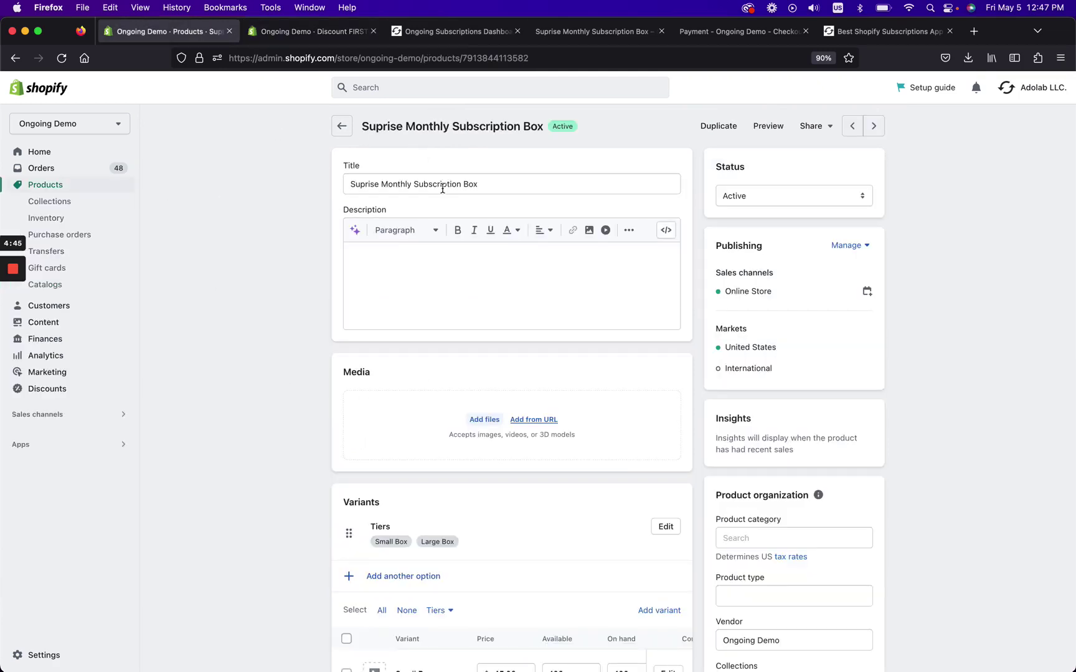
{"action": "scroll", "coordinate": [363, 273], "scroll_direction": "down", "scroll_amount": 5}
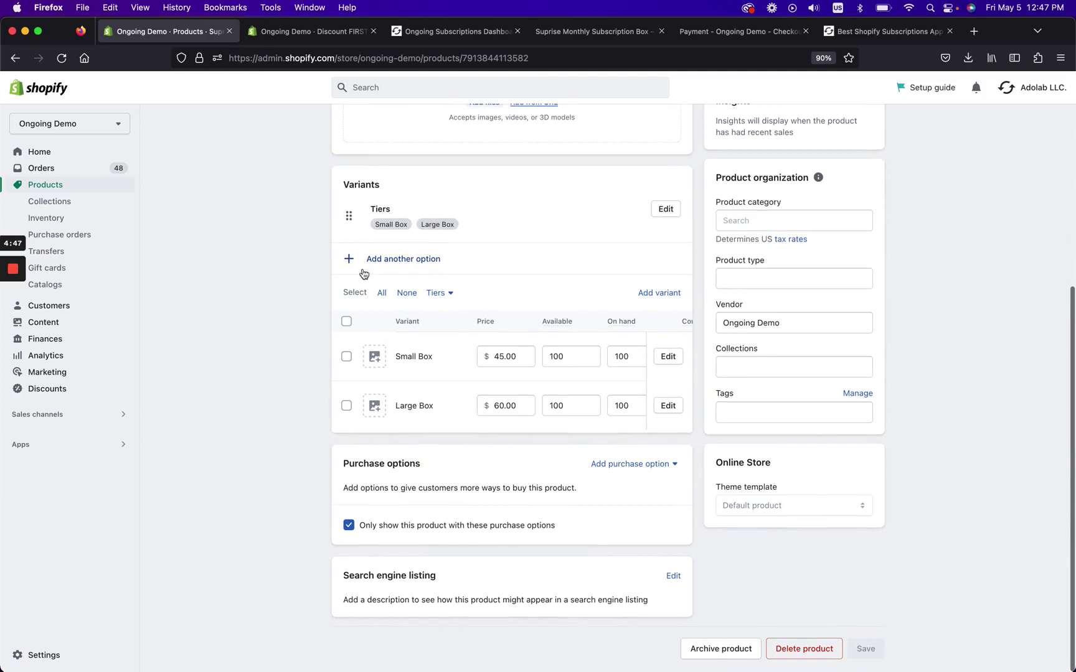
{"action": "left_click", "coordinate": [63, 59]}
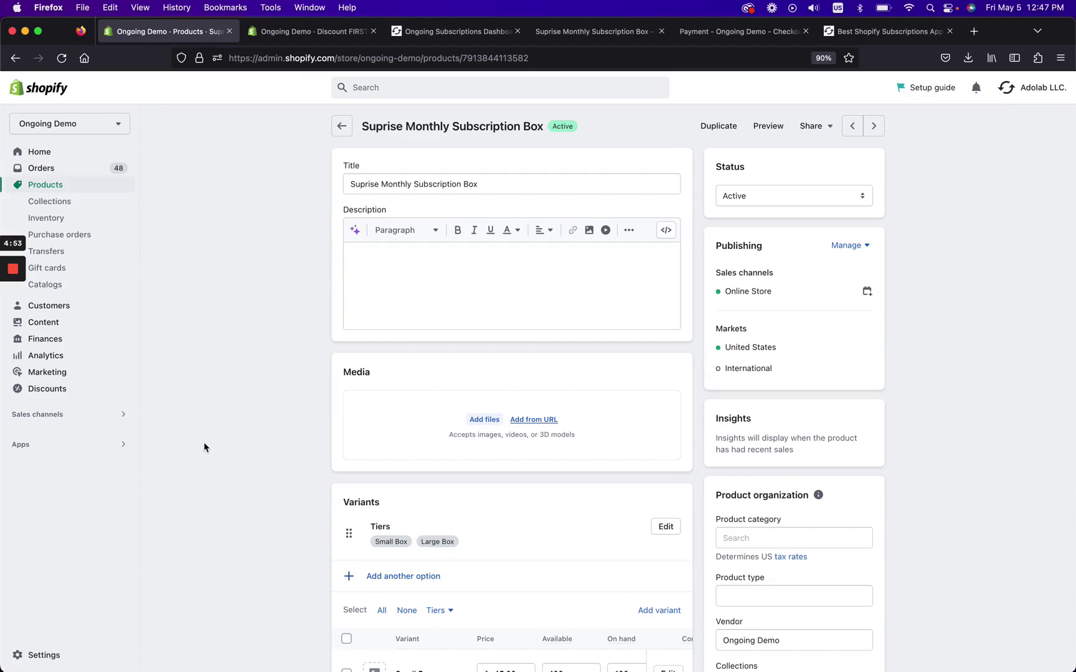
{"action": "scroll", "coordinate": [205, 447], "scroll_direction": "down", "scroll_amount": 6}
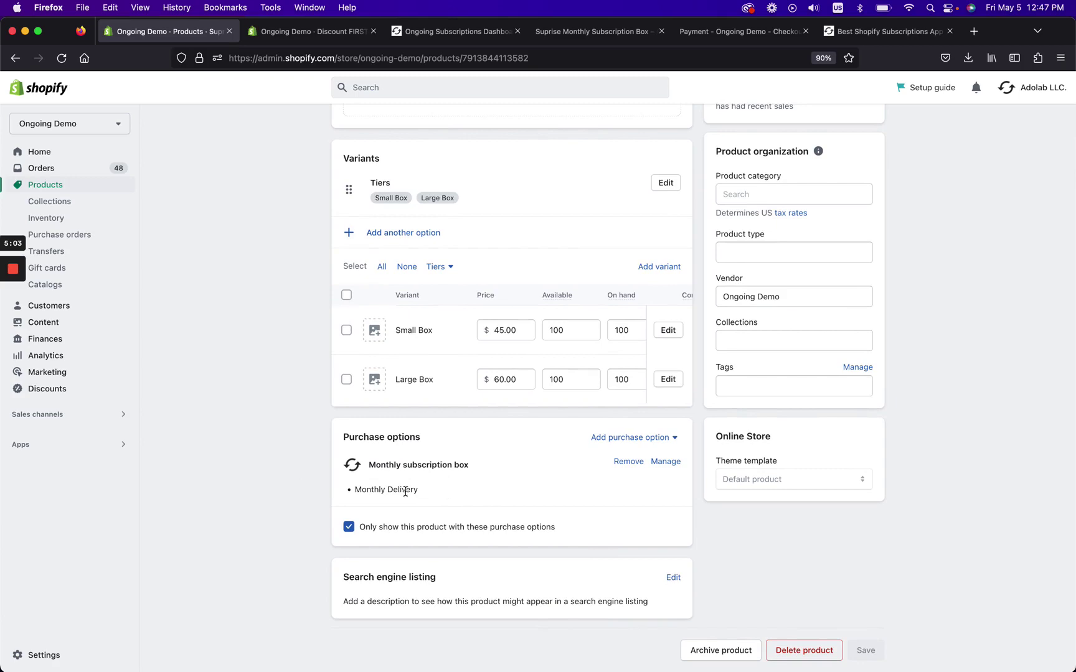
{"action": "scroll", "coordinate": [564, 457], "scroll_direction": "up", "scroll_amount": 10}
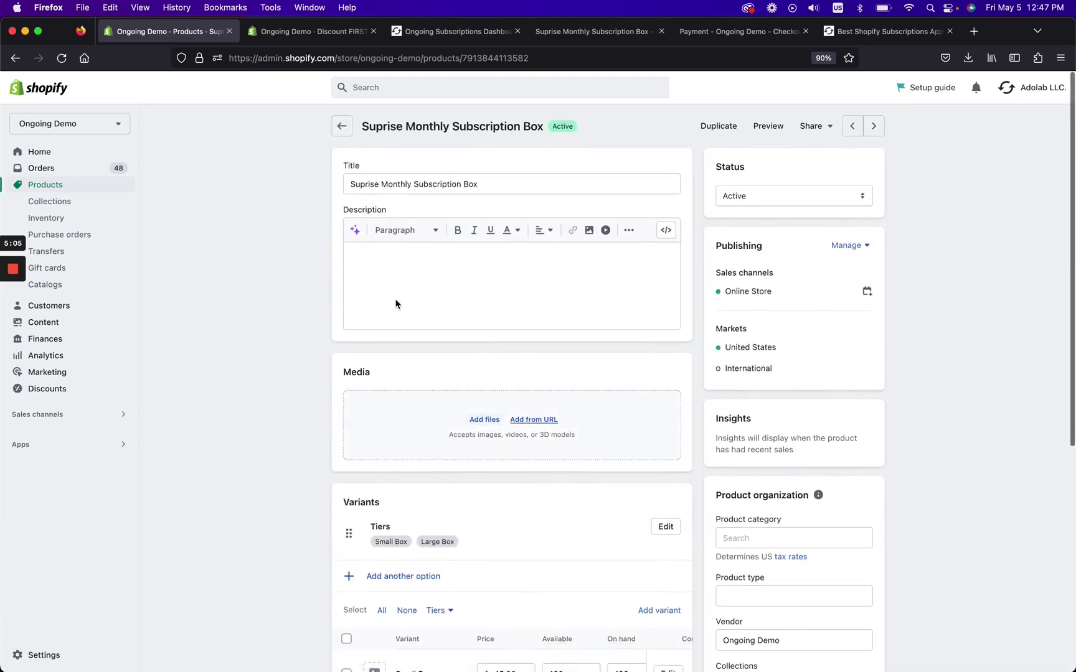
{"action": "scroll", "coordinate": [396, 304], "scroll_direction": "down", "scroll_amount": 5}
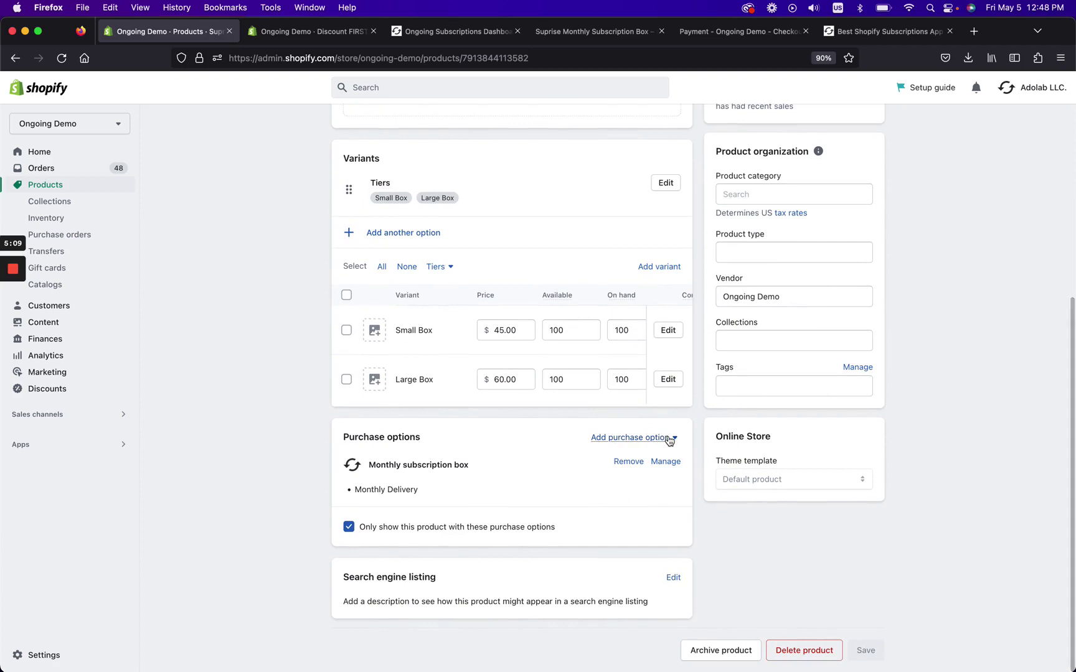
Check the Monthly subscription box group's Monthly Delivery plan and its 2-variant Suprise Monthly Subscription Box product.
{"action": "left_click", "coordinate": [436, 32]}
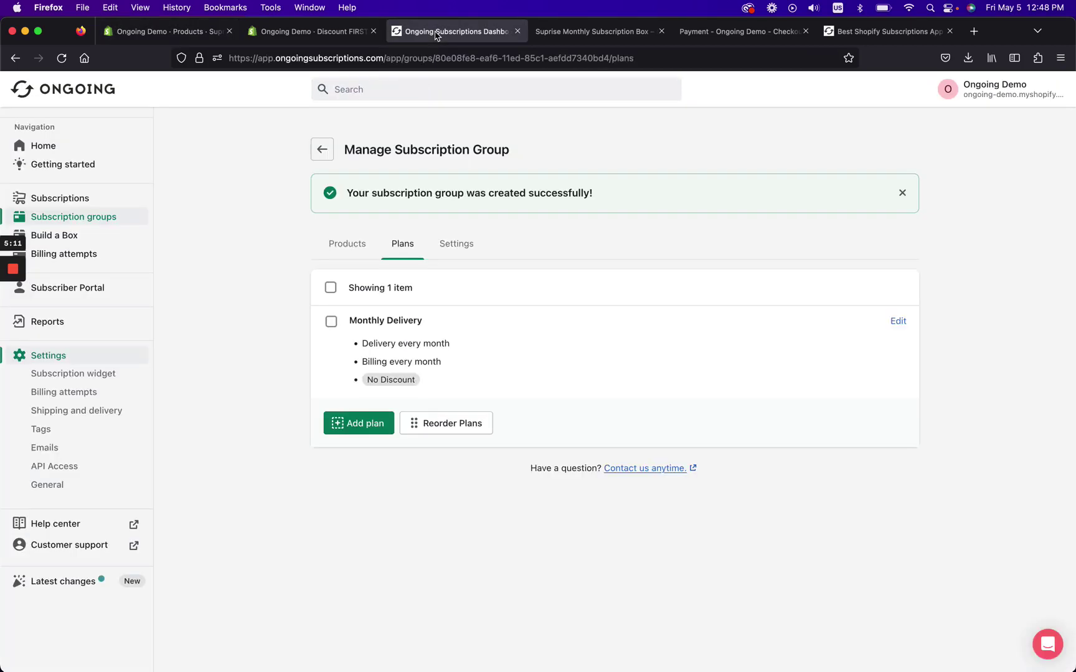
{"action": "left_click", "coordinate": [109, 222]}
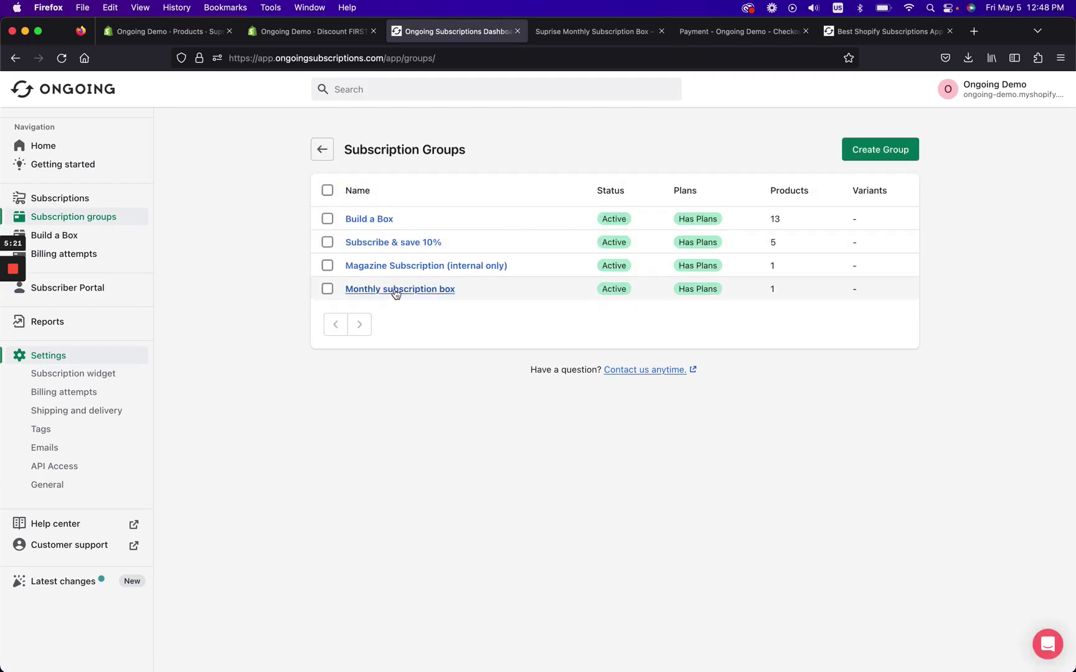
{"action": "left_click", "coordinate": [403, 290]}
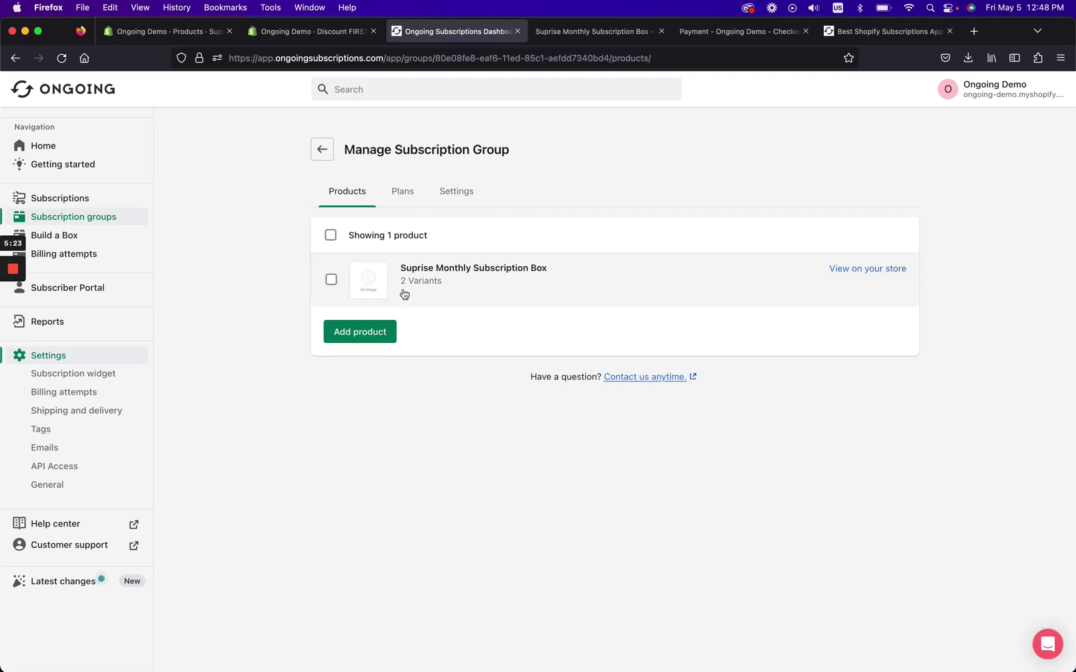
{"action": "left_click", "coordinate": [410, 193]}
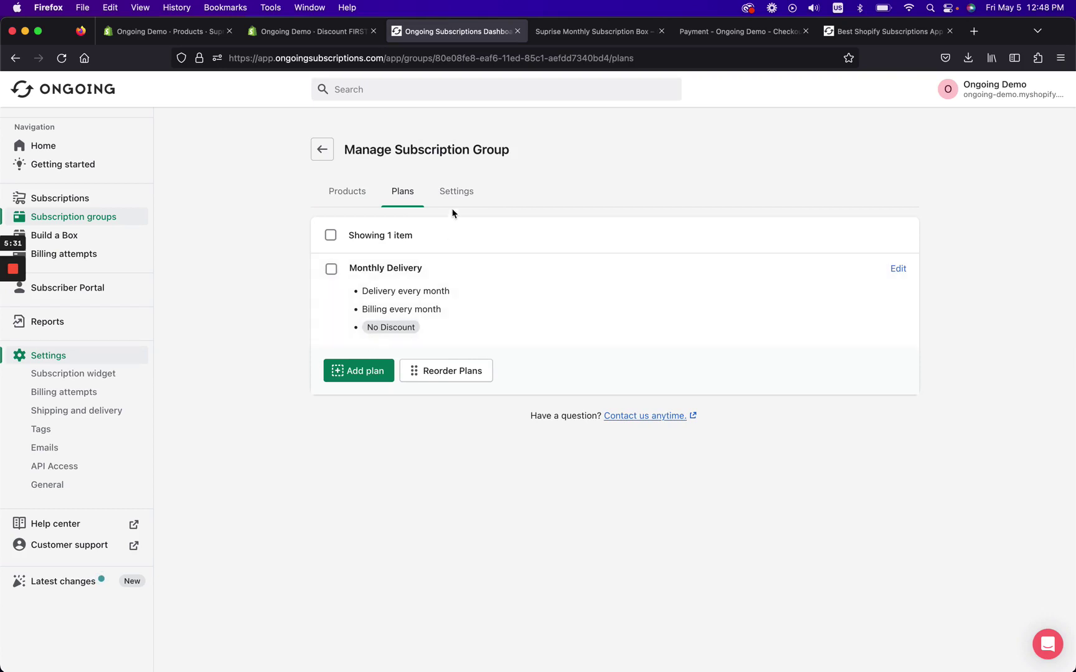
{"action": "left_click", "coordinate": [343, 198]}
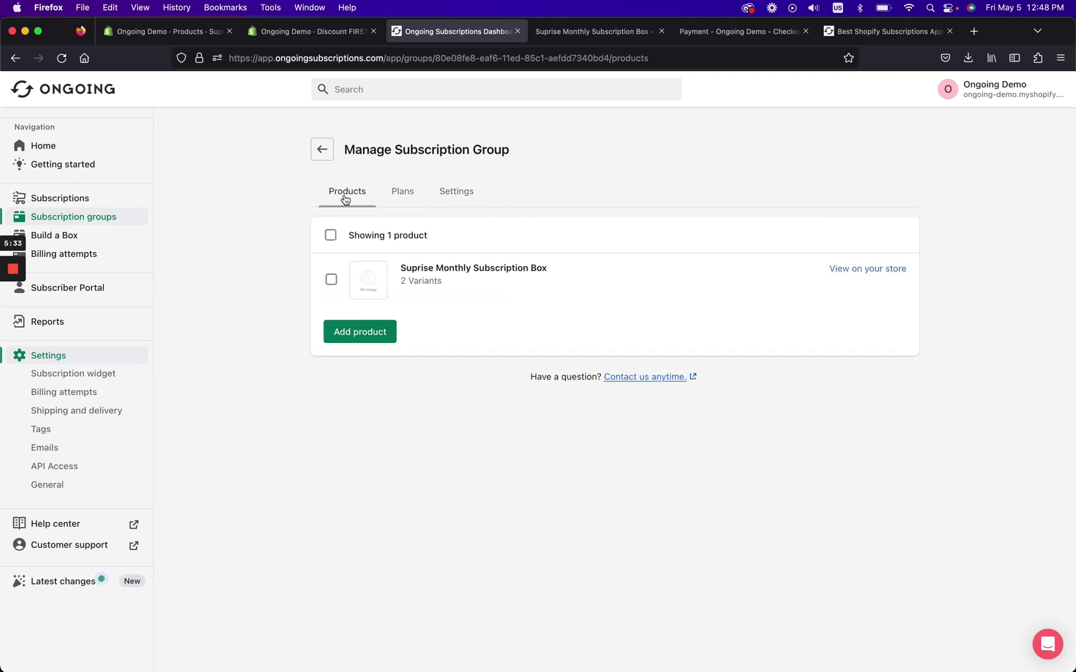
{"action": "left_click", "coordinate": [183, 22]}
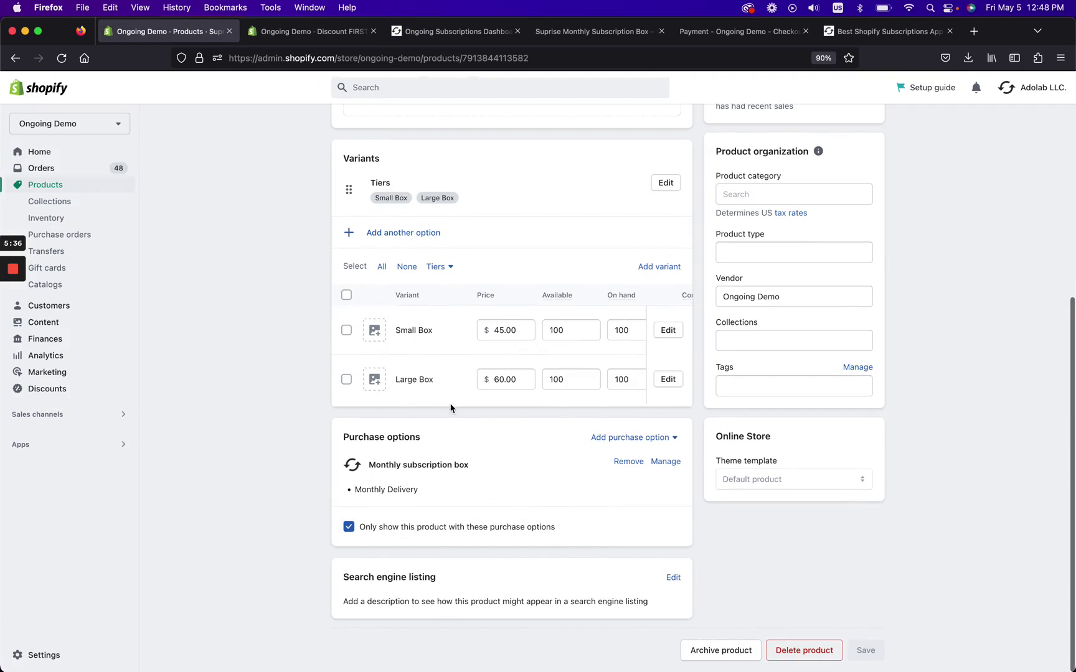
{"action": "left_click", "coordinate": [416, 37]}
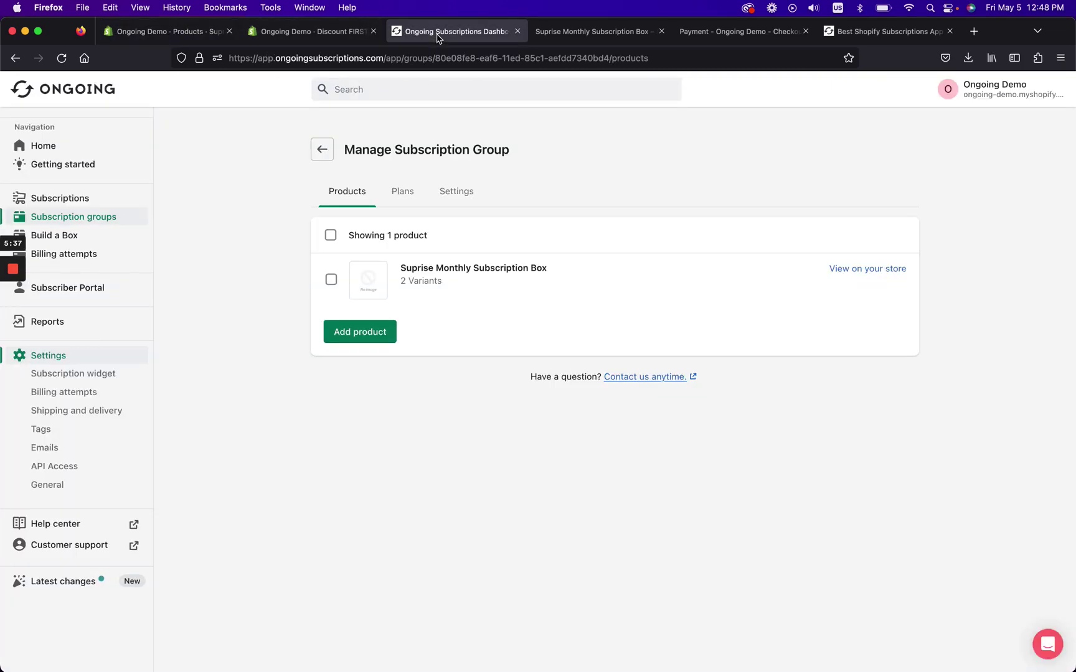
{"action": "left_click", "coordinate": [590, 32]}
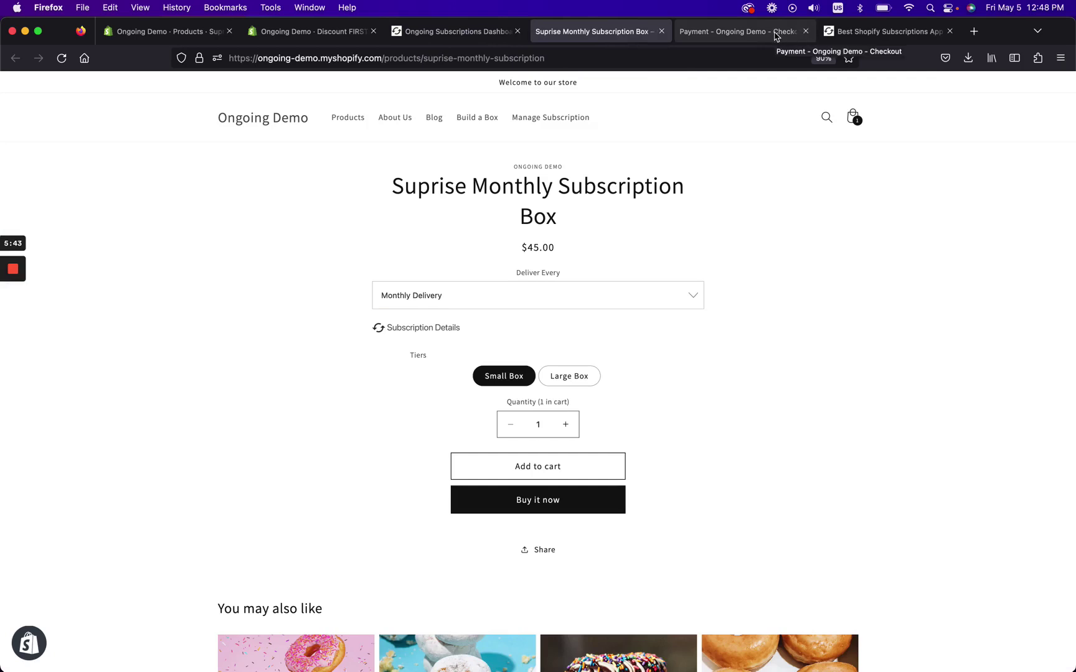
{"action": "left_click", "coordinate": [776, 36]}
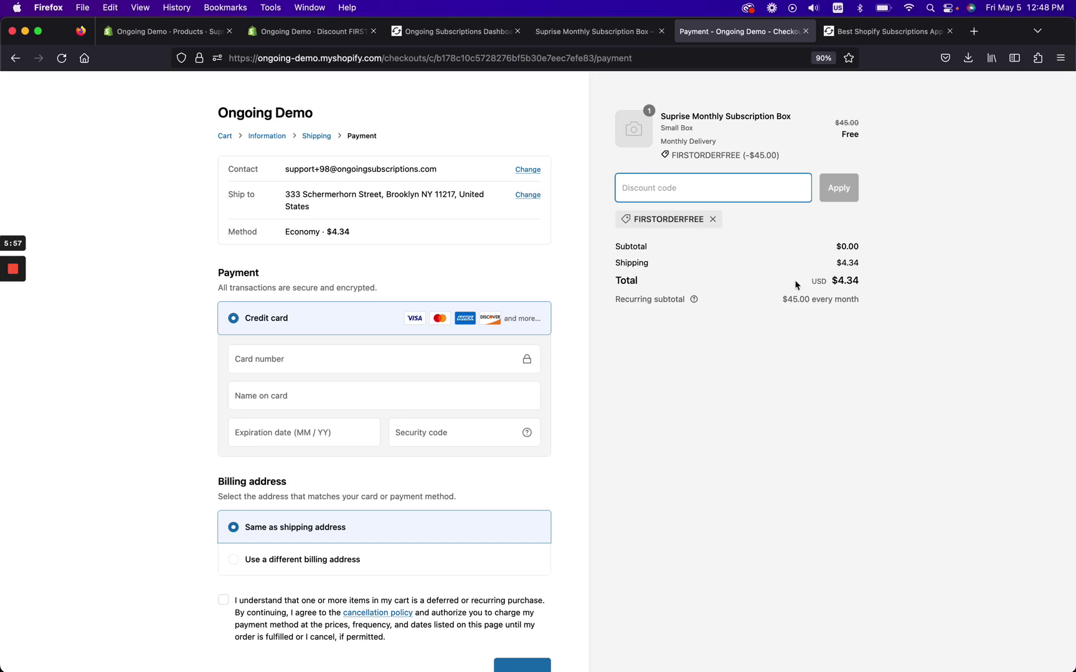
{"action": "left_click_drag", "start_coordinate": [844, 247], "coordinate": [864, 250]}
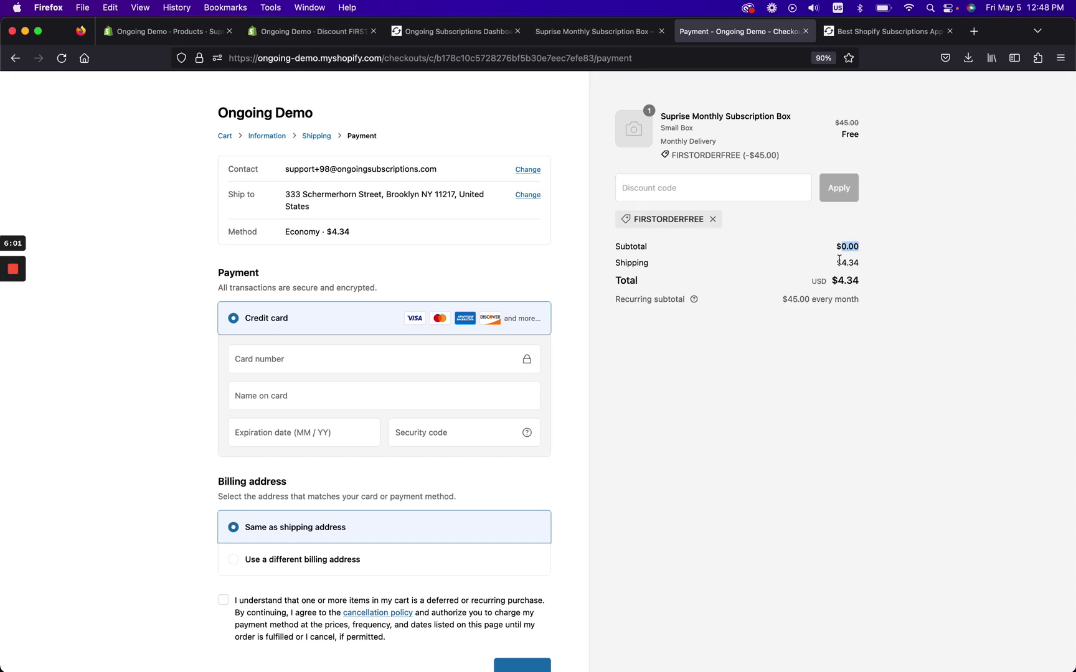
{"action": "left_click_drag", "start_coordinate": [837, 264], "coordinate": [862, 268]}
{"action": "left_click", "coordinate": [663, 301]}
{"action": "left_click_drag", "start_coordinate": [786, 299], "coordinate": [877, 303]}
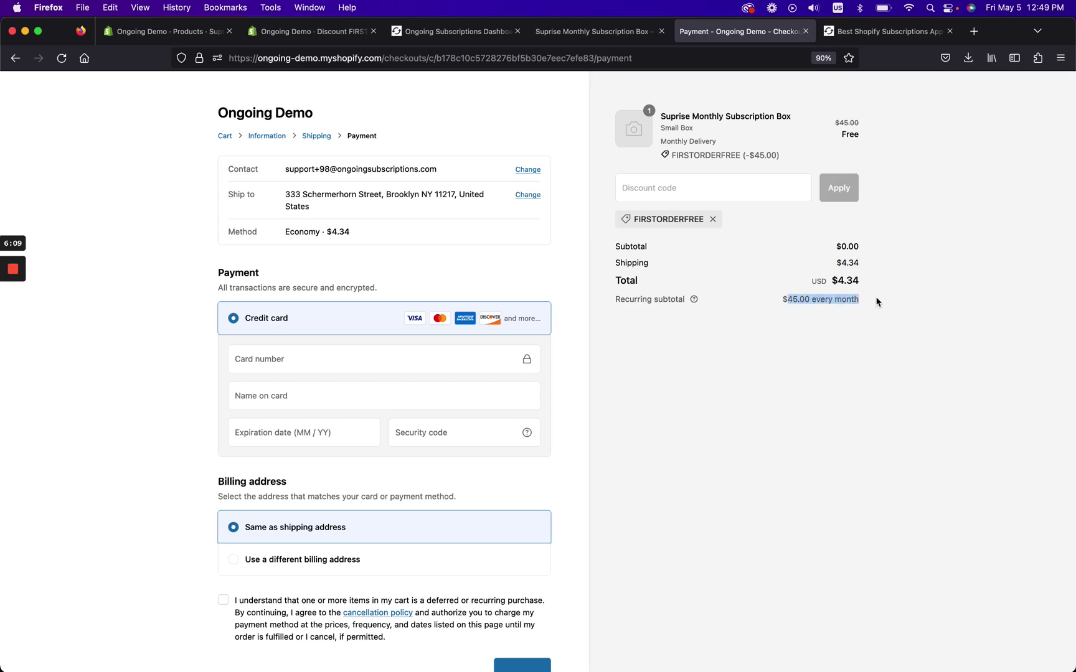
Add the small monthly box to the cart and reduce the quantity from 2 to 1.
{"action": "left_click", "coordinate": [806, 31]}
{"action": "left_click", "coordinate": [618, 28]}
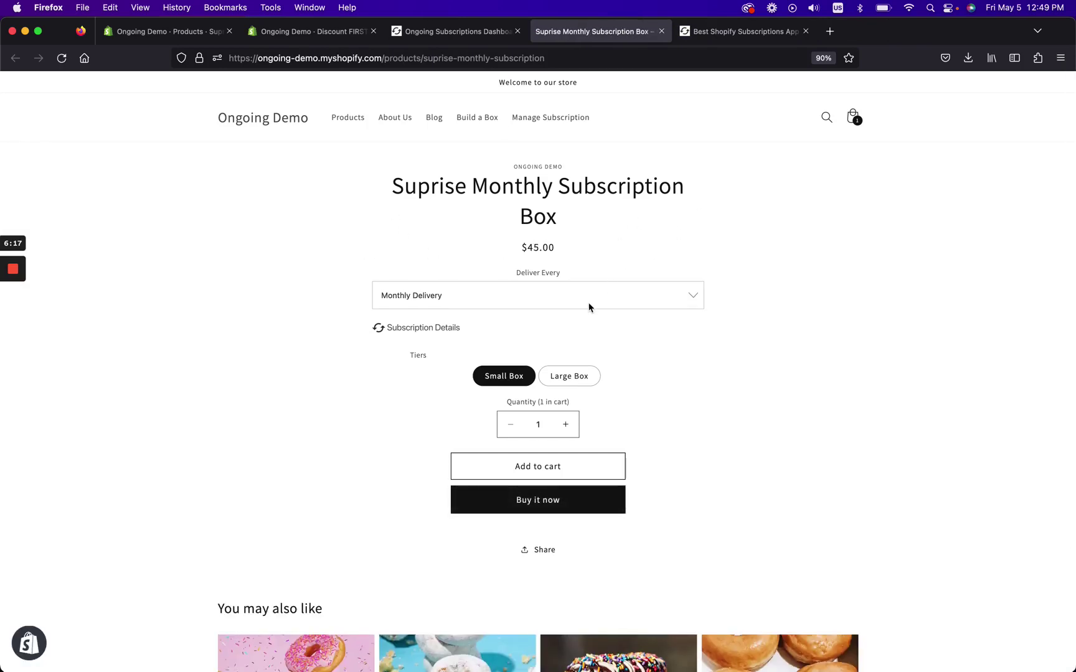
{"action": "left_click", "coordinate": [536, 476]}
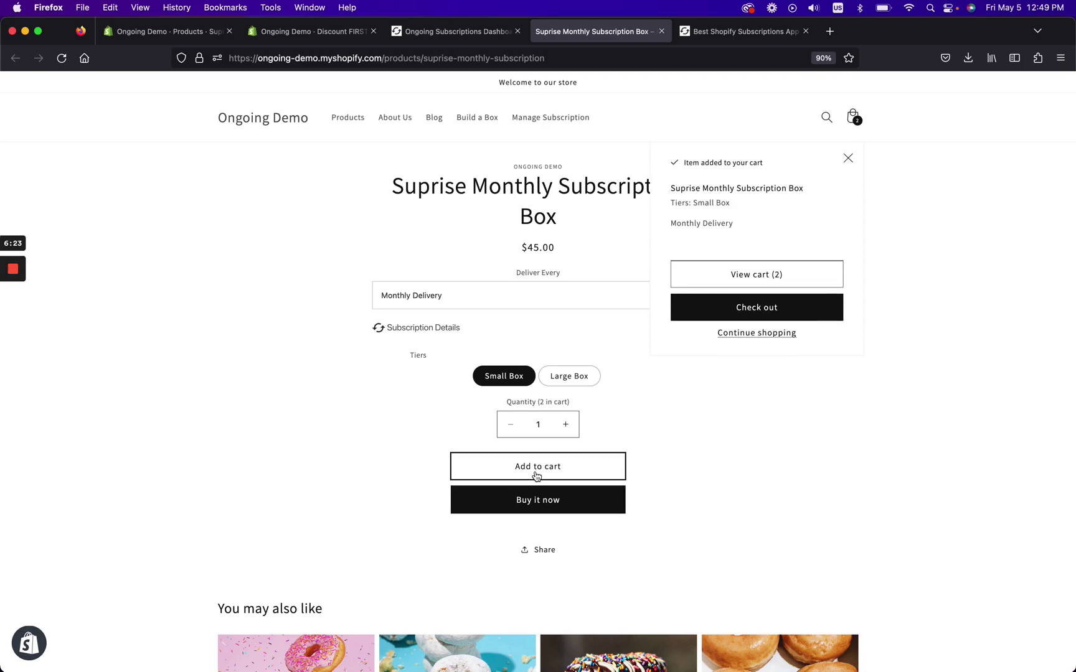
{"action": "left_click", "coordinate": [734, 281]}
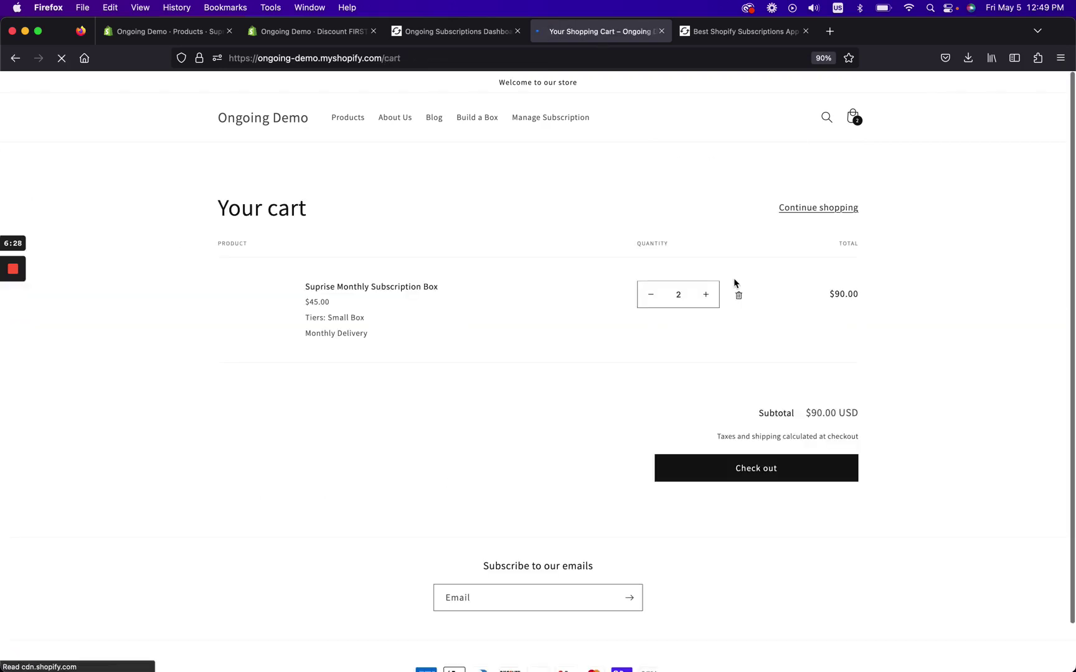
{"action": "left_click", "coordinate": [650, 294]}
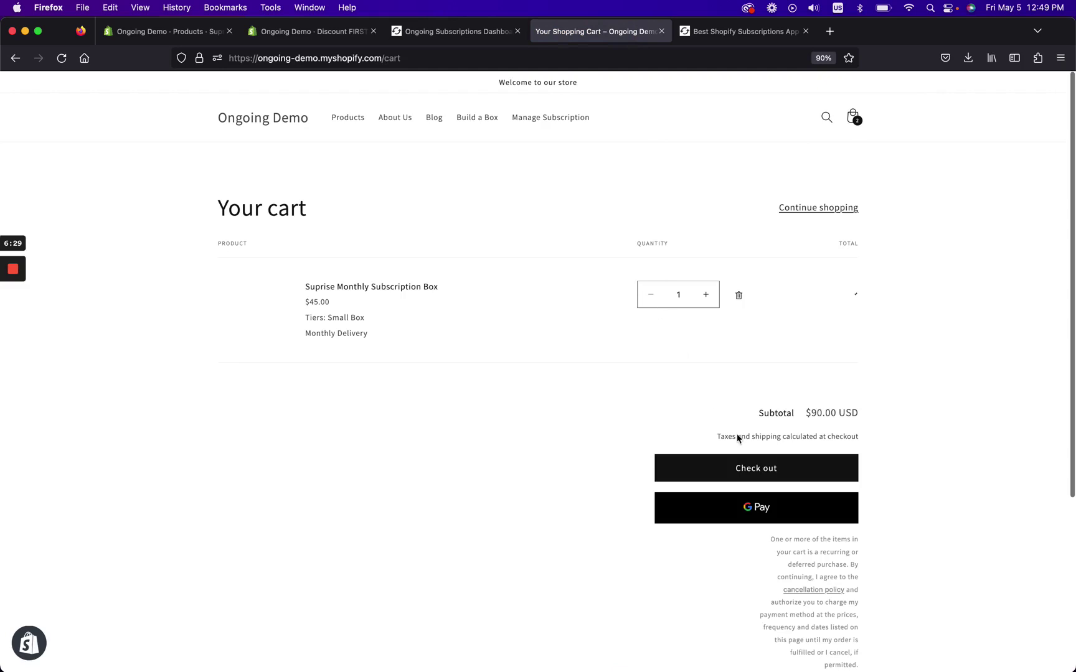
Check out and advance to the shipping step offering Economy at $4.34.
{"action": "left_click", "coordinate": [756, 469]}
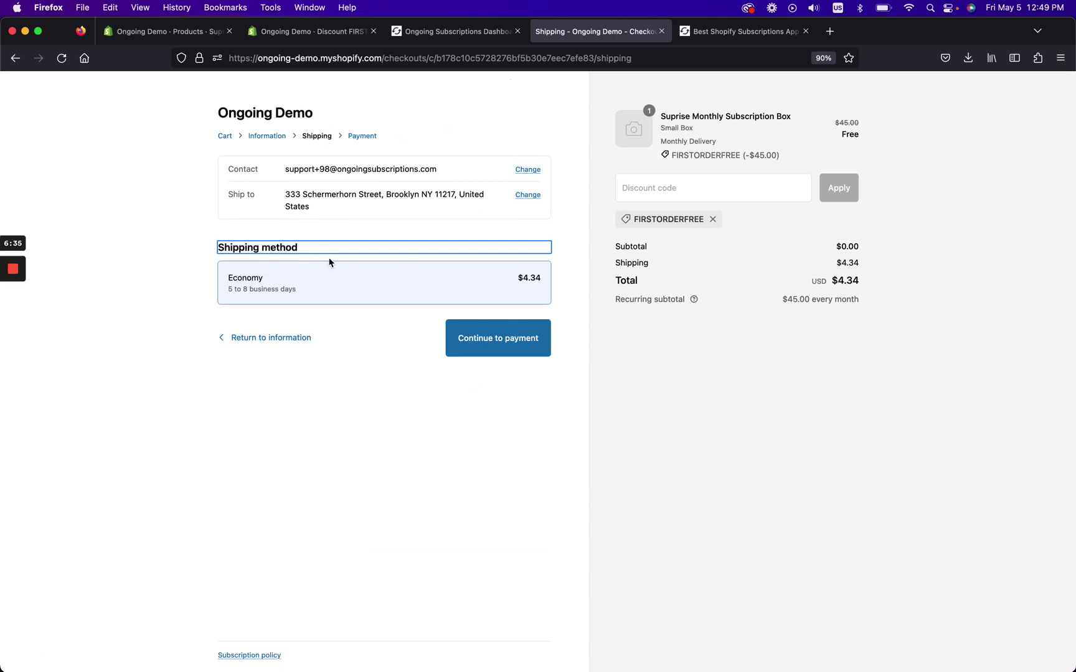
{"action": "left_click", "coordinate": [264, 339]}
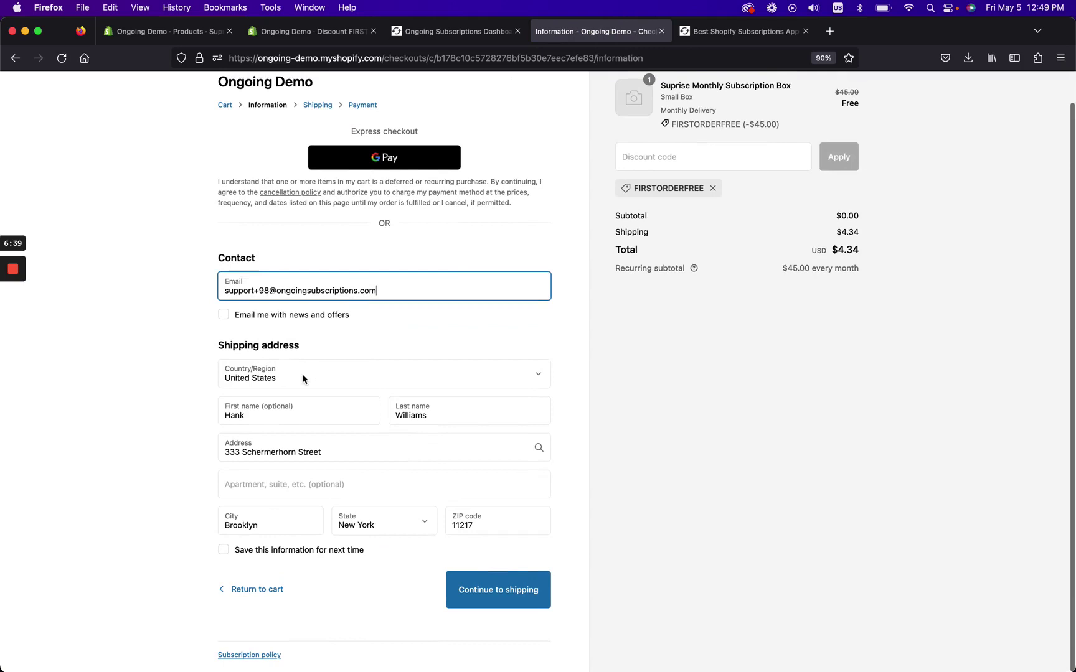
{"action": "scroll", "coordinate": [566, 445], "scroll_direction": "down", "scroll_amount": 2}
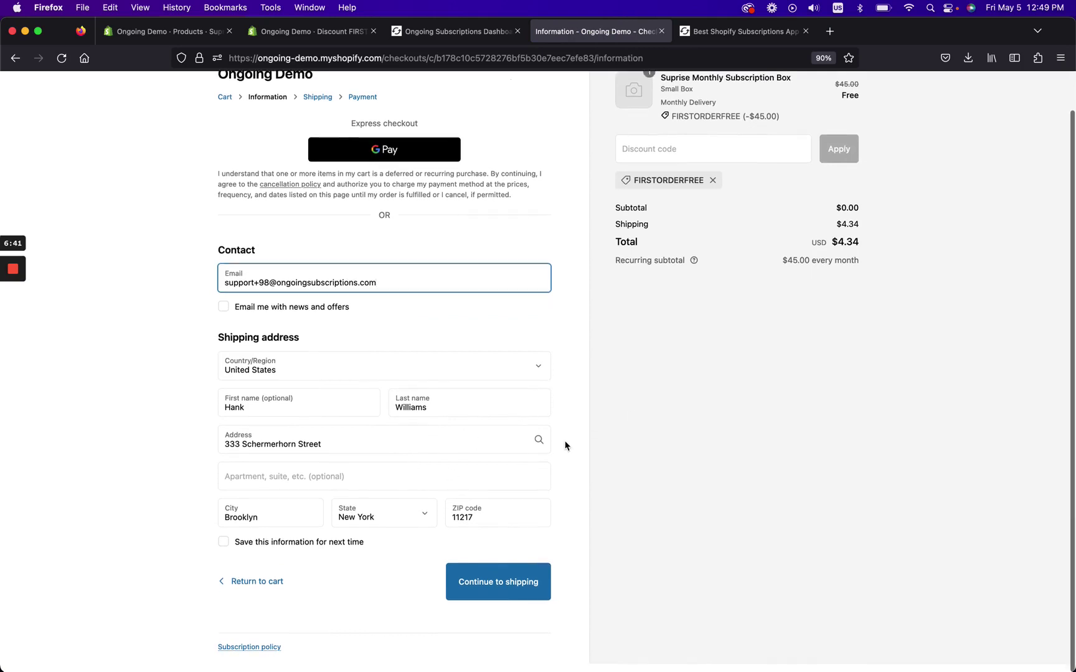
{"action": "left_click", "coordinate": [493, 591]}
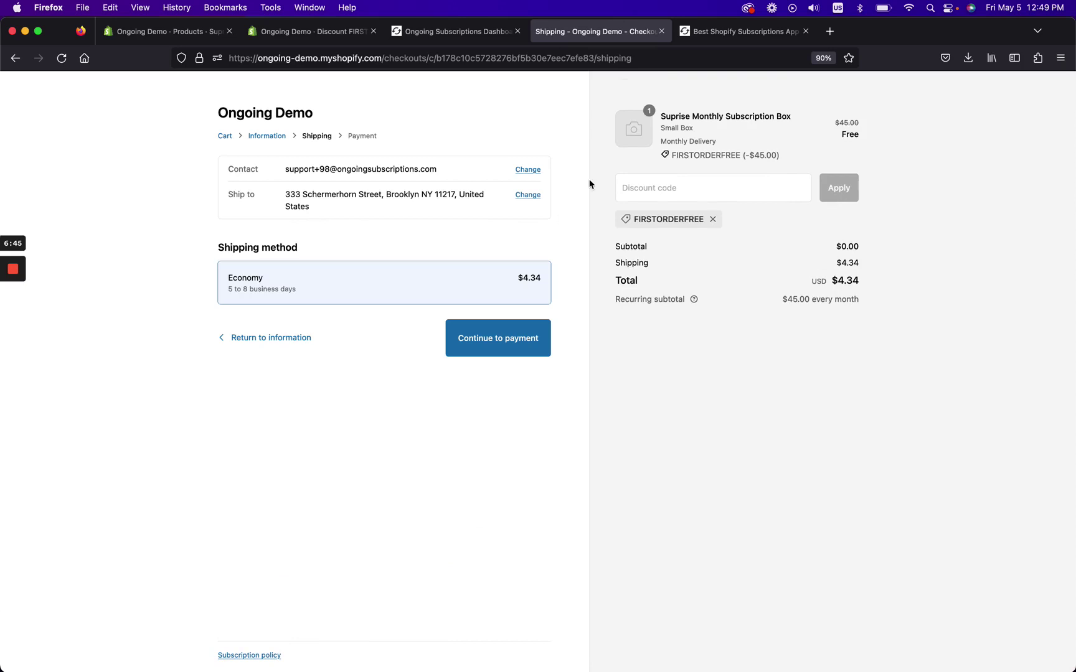
Remove the discount, reload checkout, and reapply the FIRSTORDERFREE code.
{"action": "left_click", "coordinate": [661, 188]}
{"action": "left_click", "coordinate": [712, 219]}
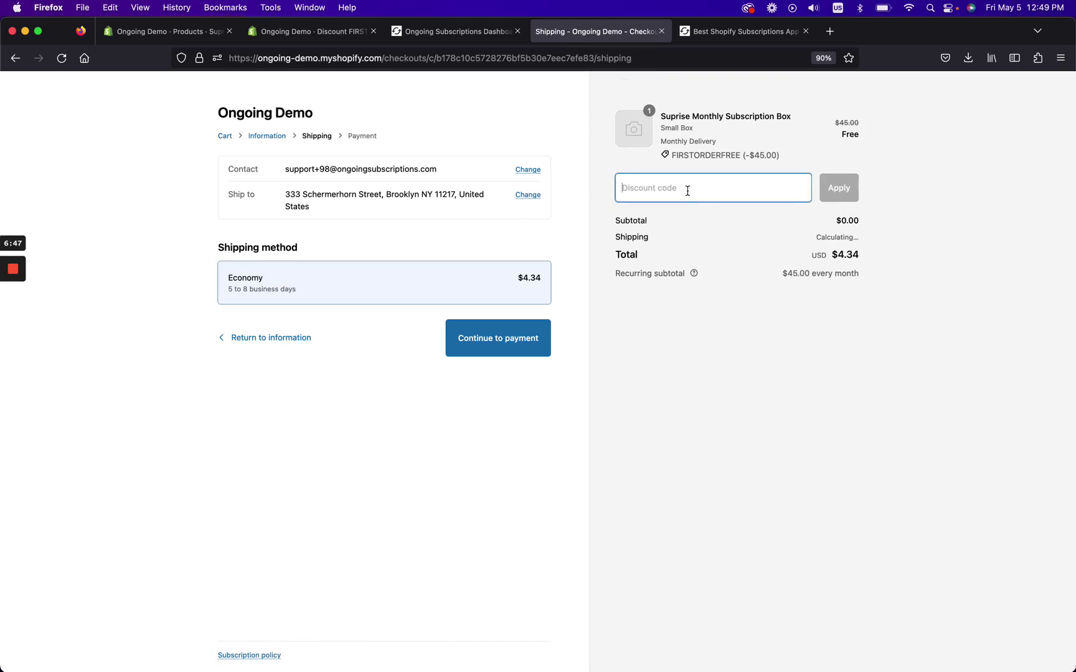
{"action": "left_click", "coordinate": [63, 59]}
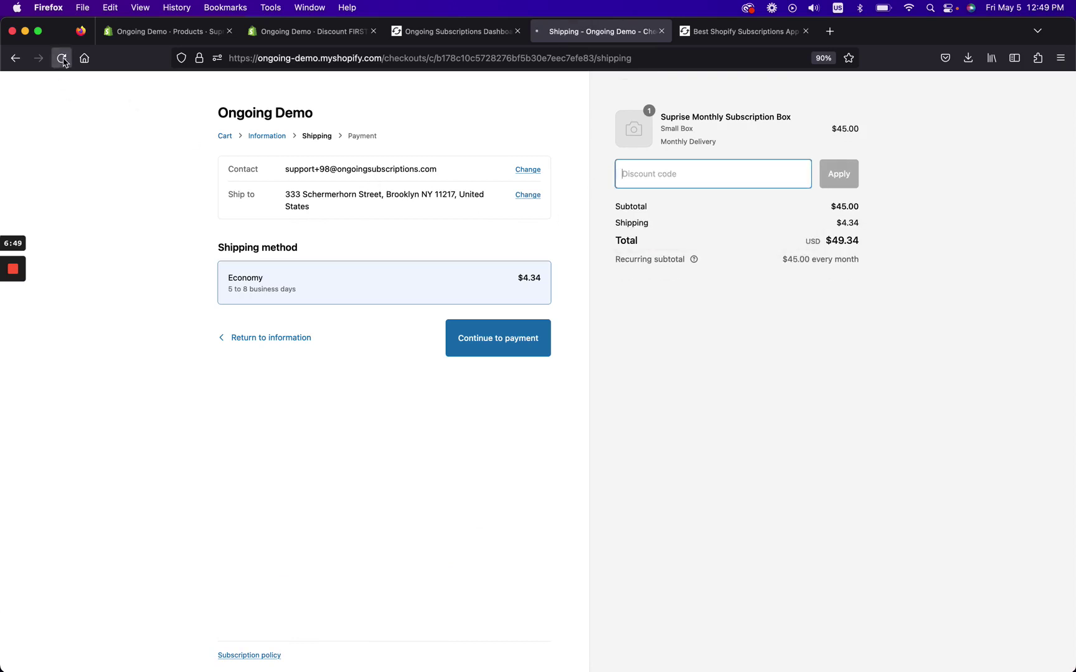
{"action": "left_click", "coordinate": [62, 60]}
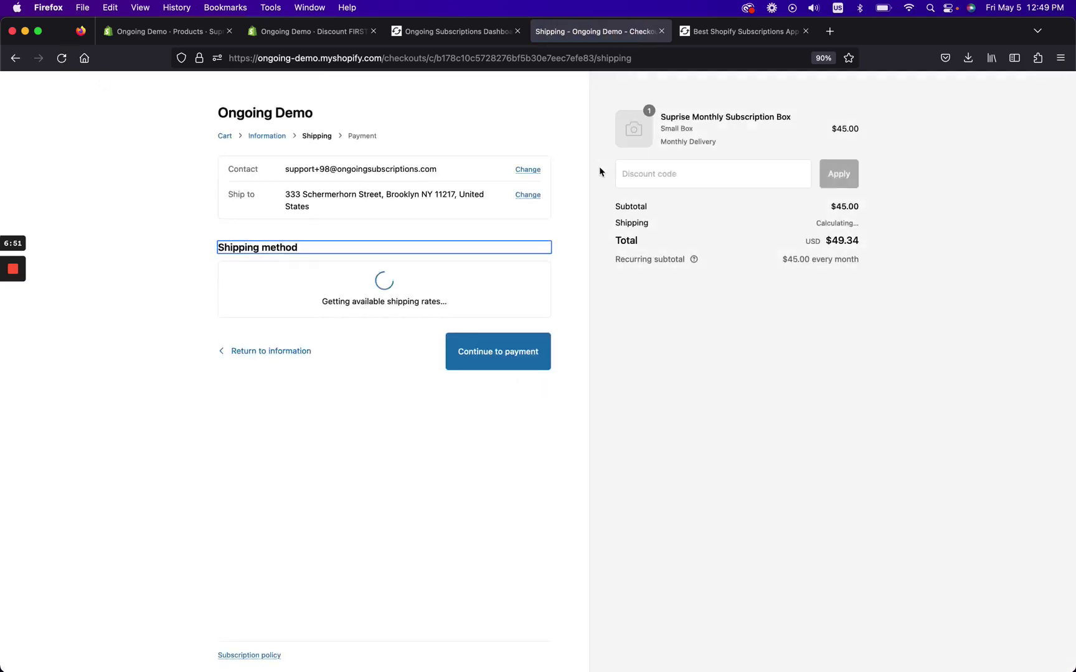
{"action": "left_click", "coordinate": [836, 198]}
{"action": "left_click", "coordinate": [710, 167]}
{"action": "type", "text": "FIRSTORDERFREE"}
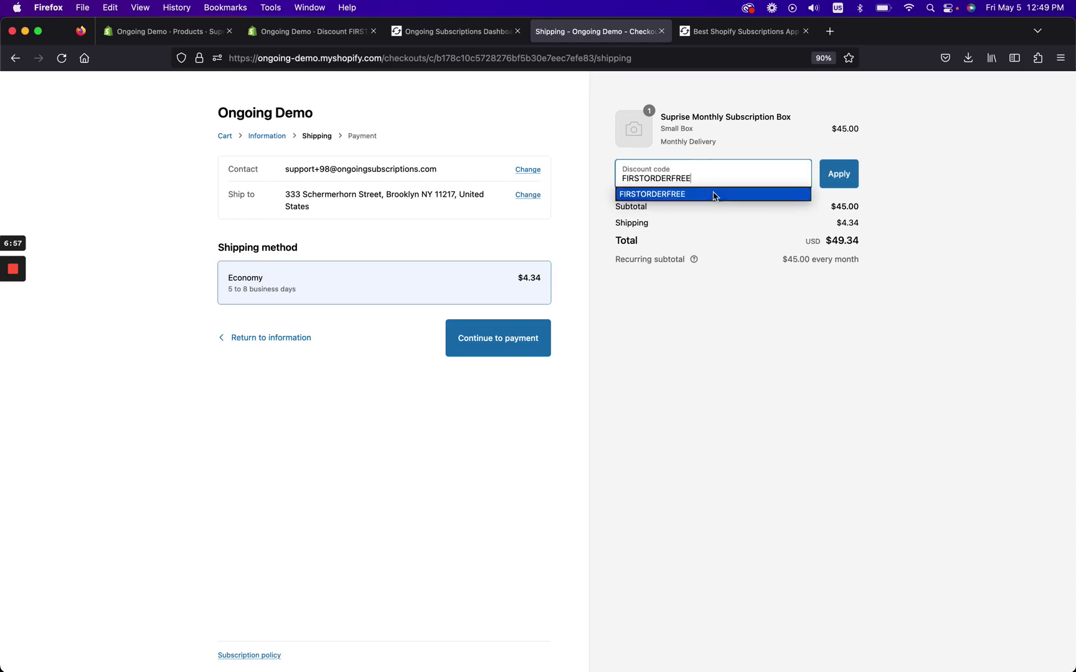
{"action": "left_click", "coordinate": [712, 194]}
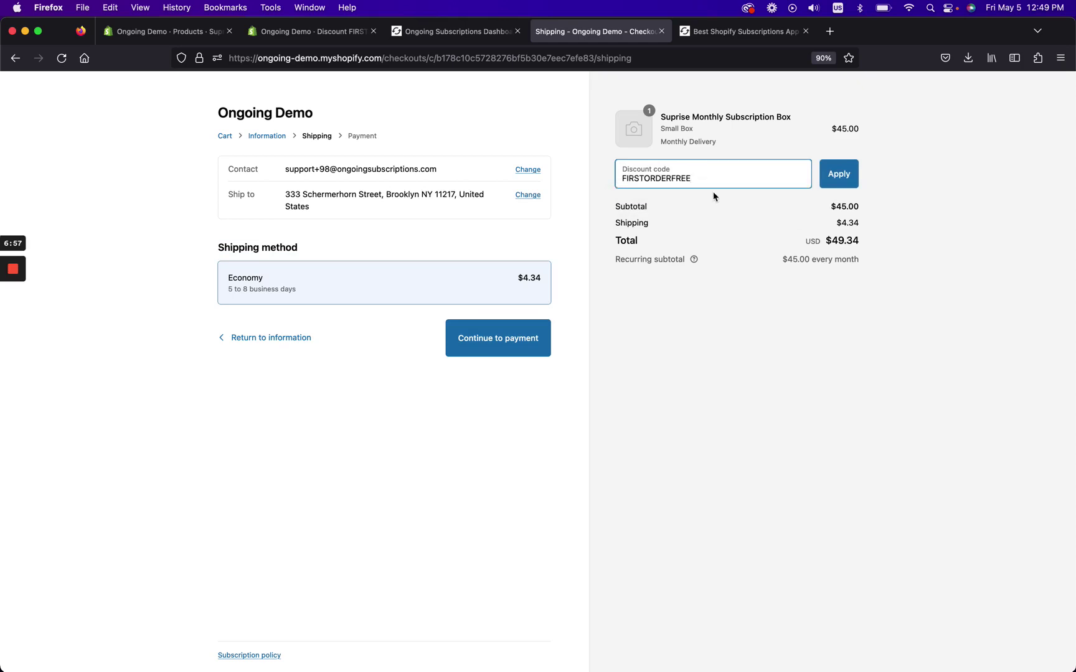
{"action": "left_click", "coordinate": [841, 173]}
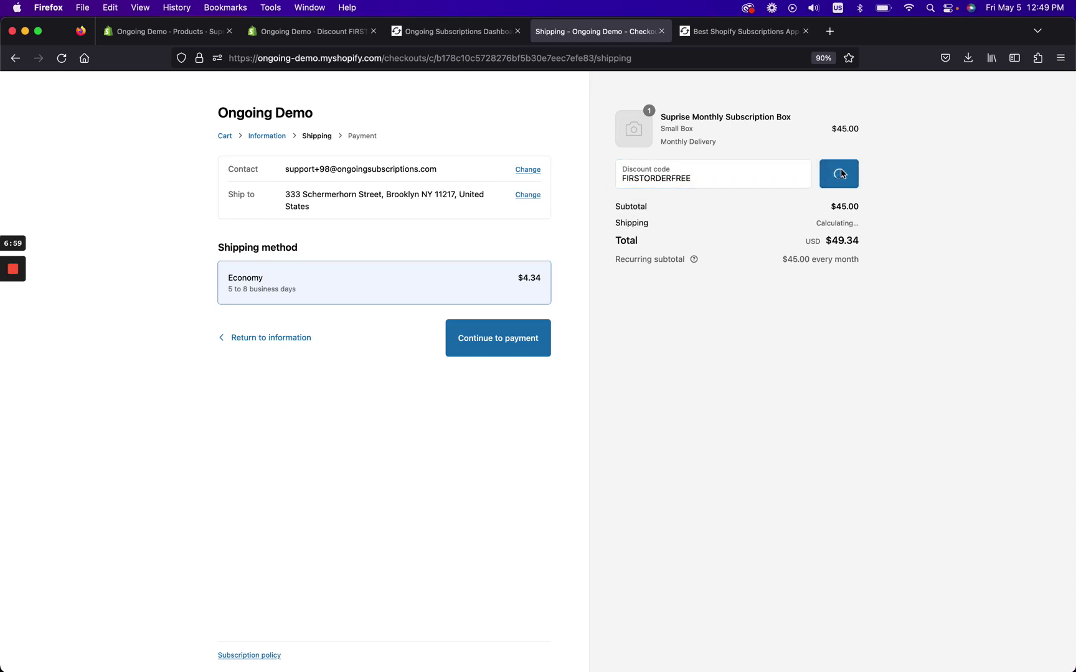
Verify the $0.00 subtotal and $45.00 monthly recurring total, then continue to payment.
{"action": "left_click_drag", "start_coordinate": [835, 247], "coordinate": [864, 250]}
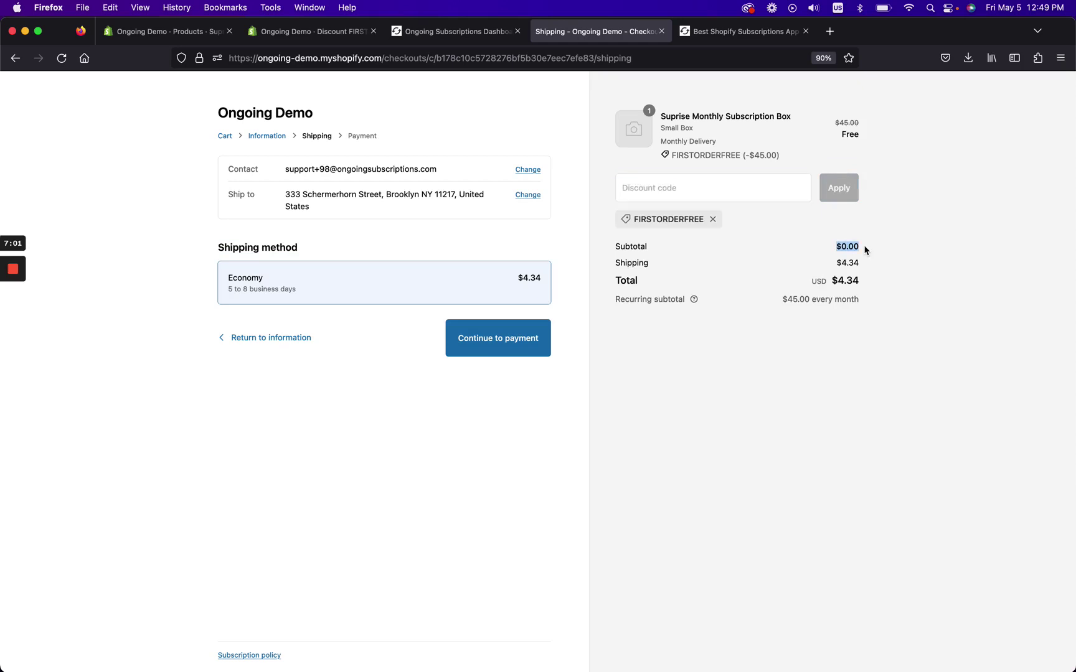
{"action": "left_click", "coordinate": [865, 250]}
{"action": "left_click_drag", "start_coordinate": [783, 300], "coordinate": [862, 304]}
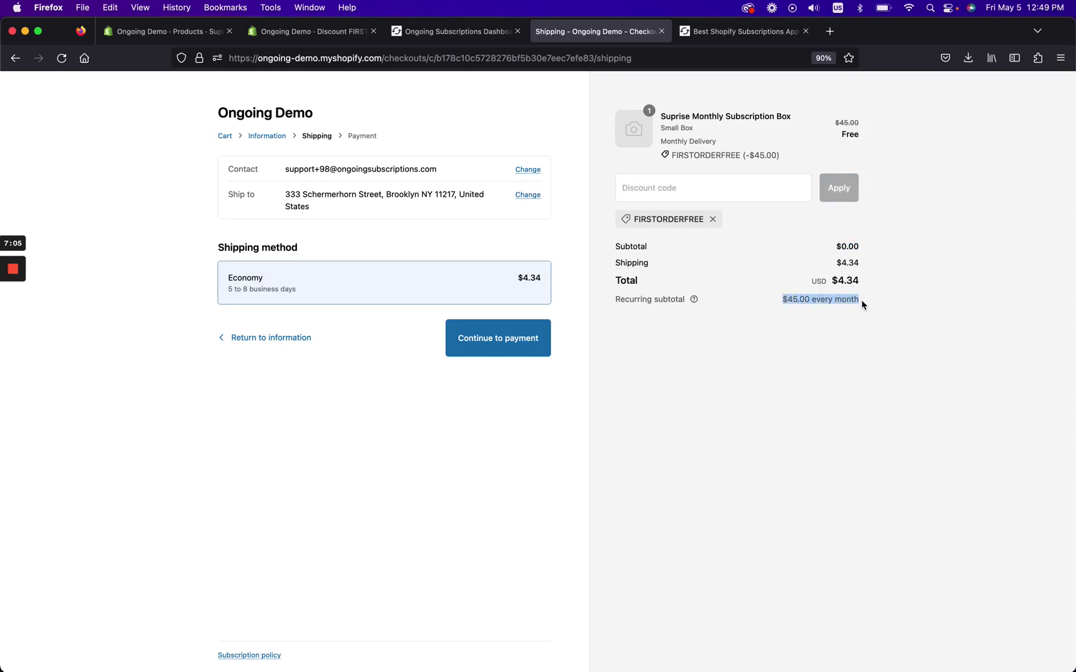
{"action": "mouse_move", "coordinate": [694, 300]}
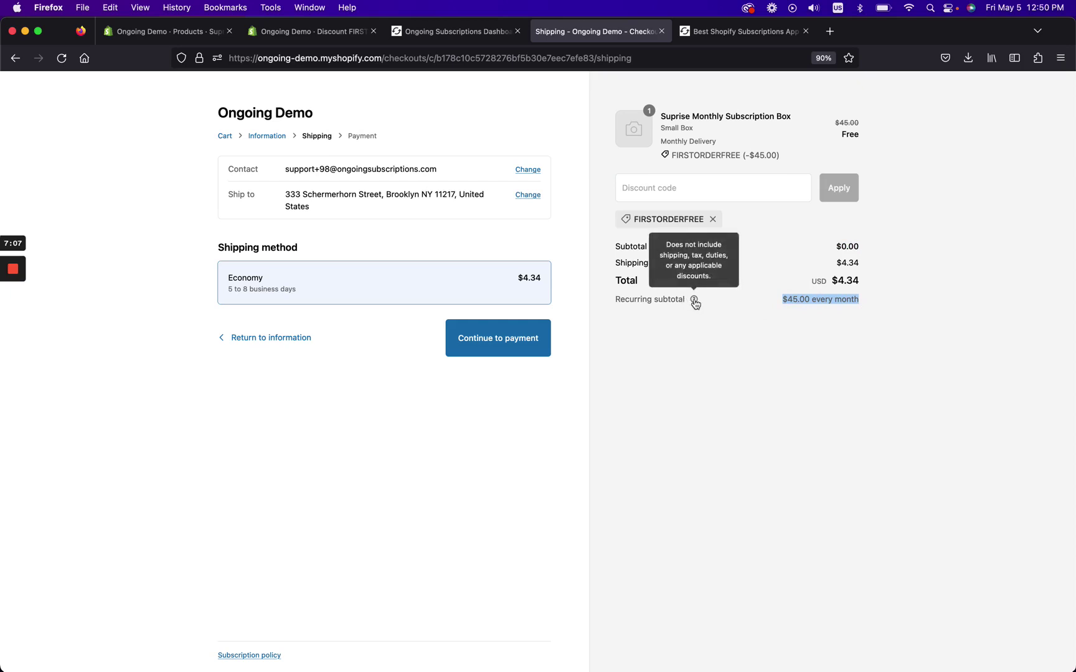
{"action": "left_click", "coordinate": [734, 360]}
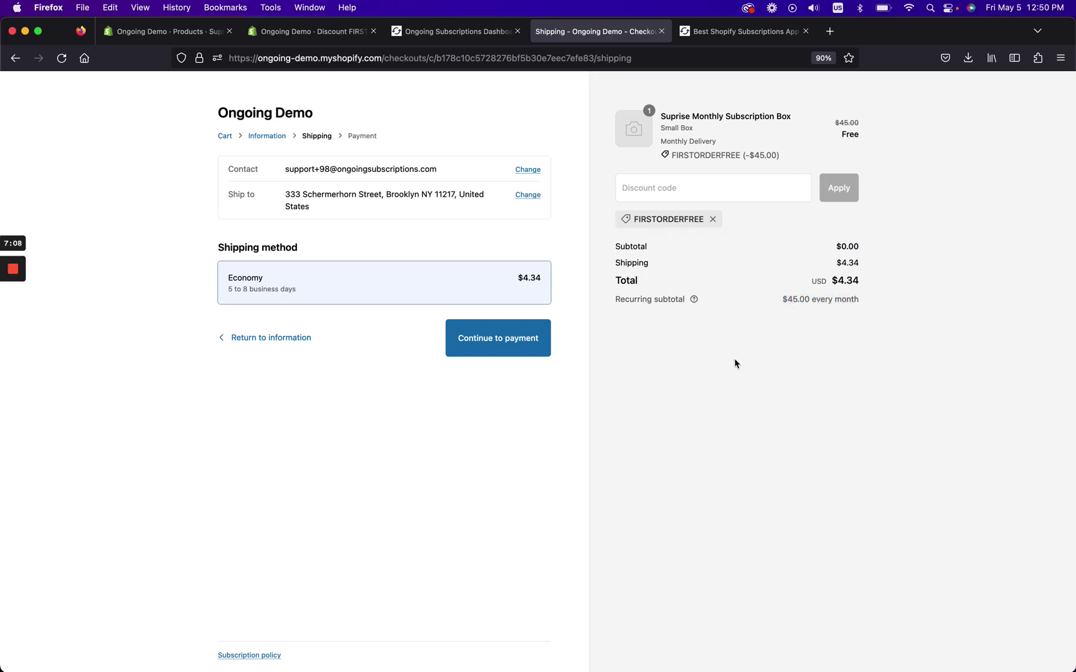
{"action": "left_click", "coordinate": [512, 349]}
Fill in the test card number, the cardholder's name, the expiry date and the security code.
{"action": "left_click", "coordinate": [392, 356]}
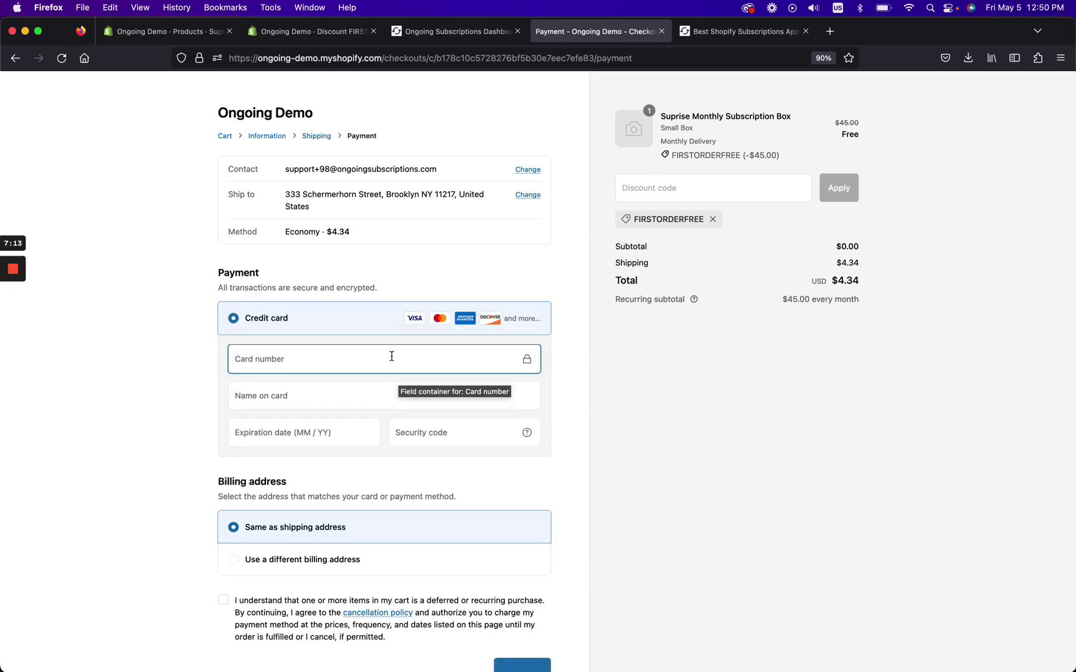
{"action": "type", "text": "4242 4242 4242 4242 424"}
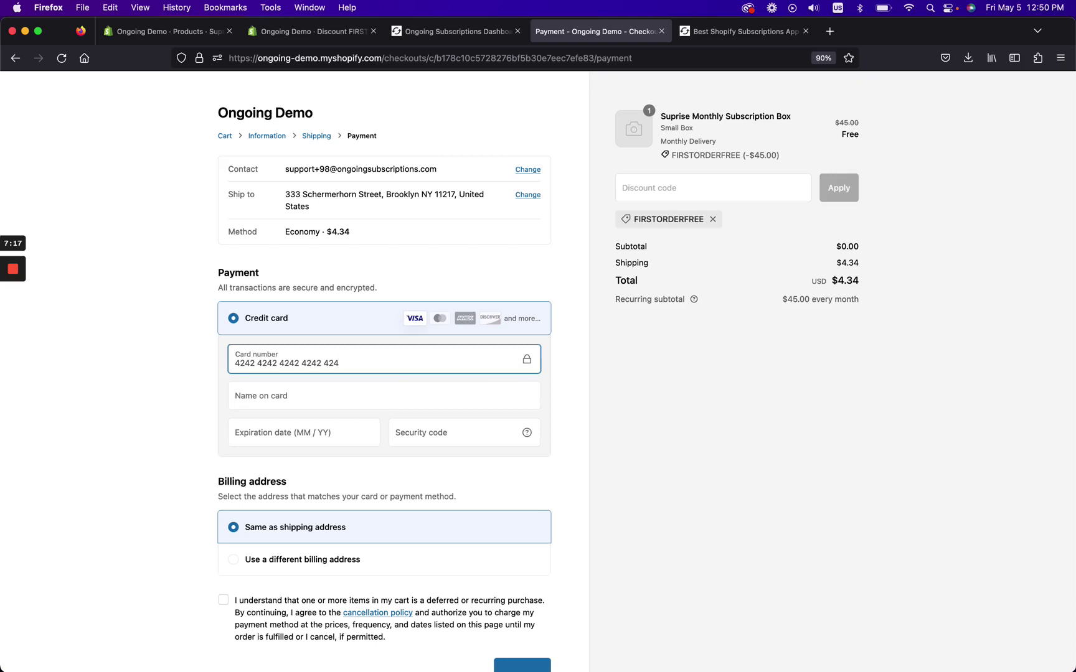
{"action": "key", "text": "BackSpace"}
{"action": "key", "text": "BackSpace"}
{"action": "key", "text": "BackSpace"}
{"action": "left_click", "coordinate": [378, 387]}
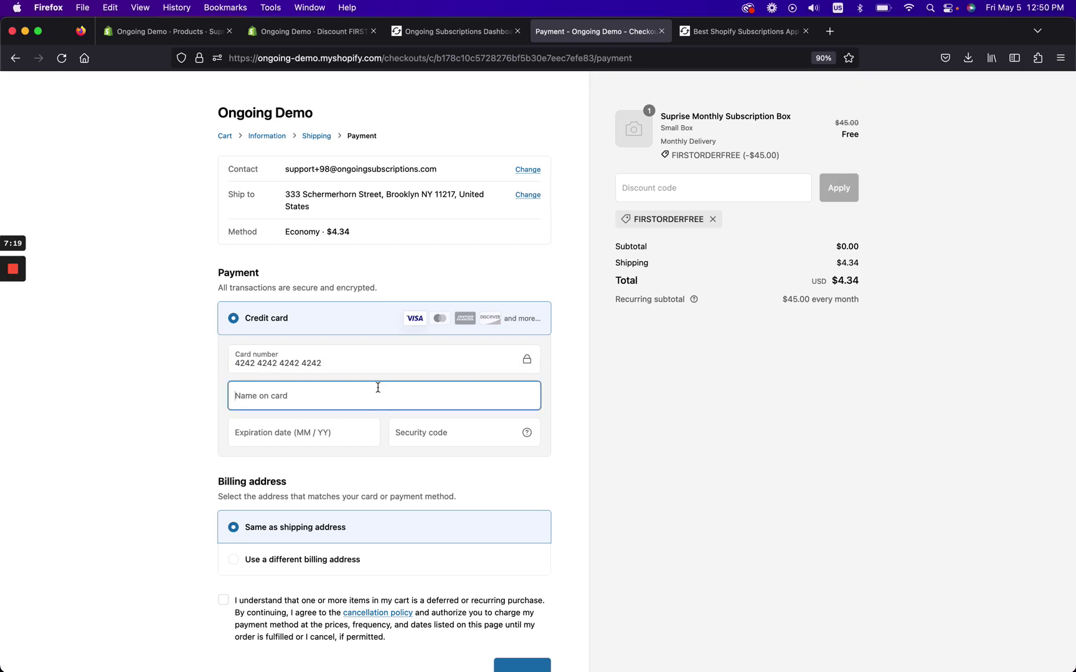
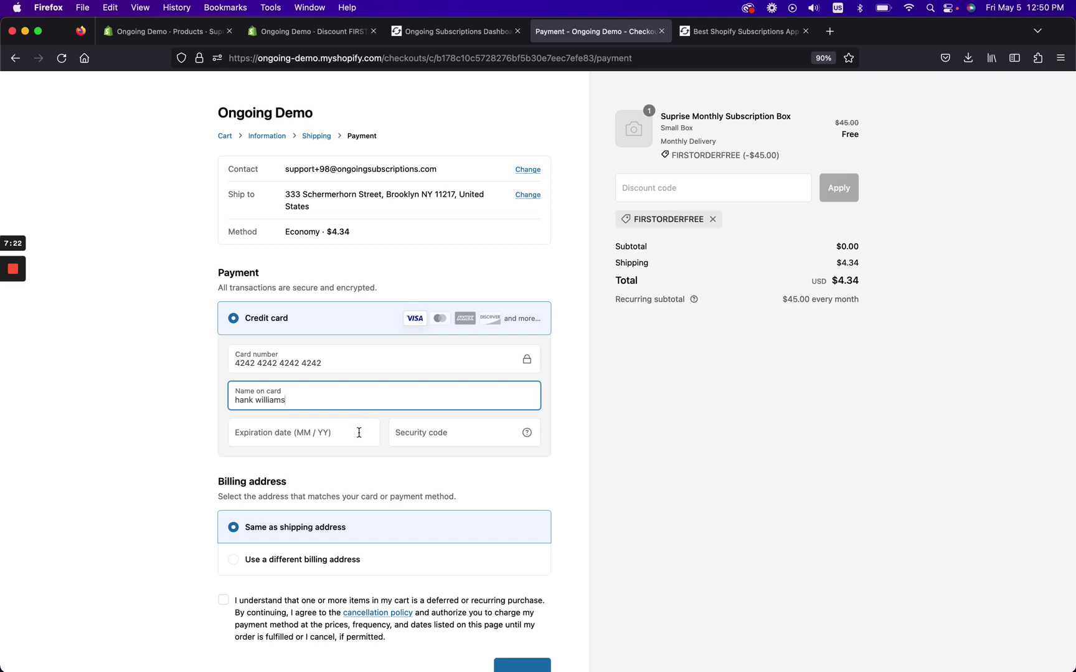
{"action": "left_click", "coordinate": [360, 431]}
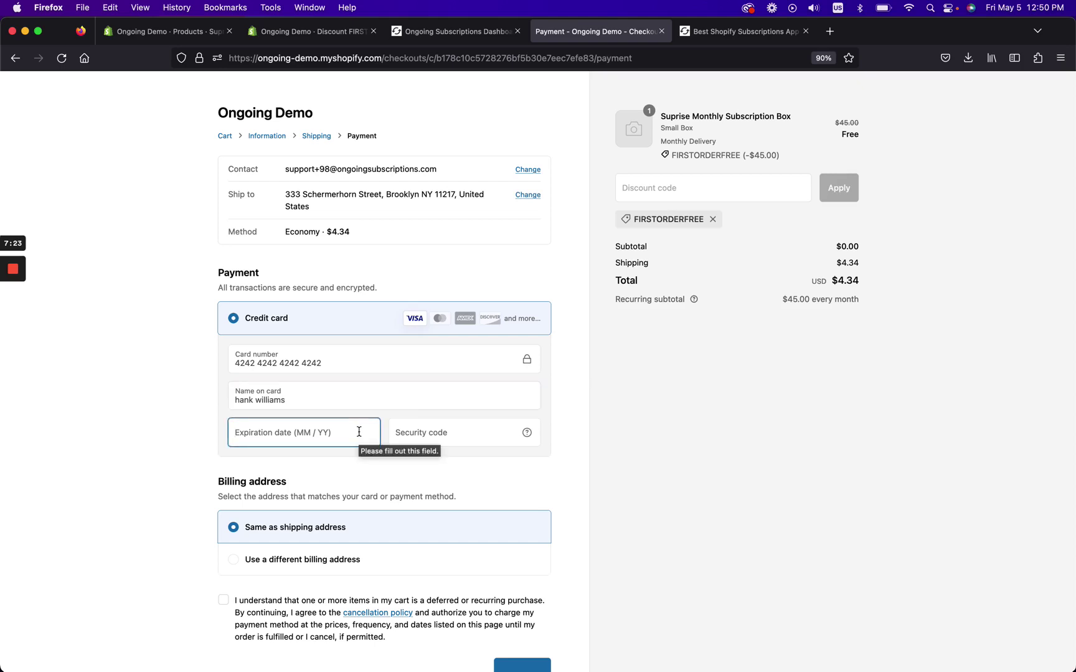
{"action": "type", "text": "09 / 26"}
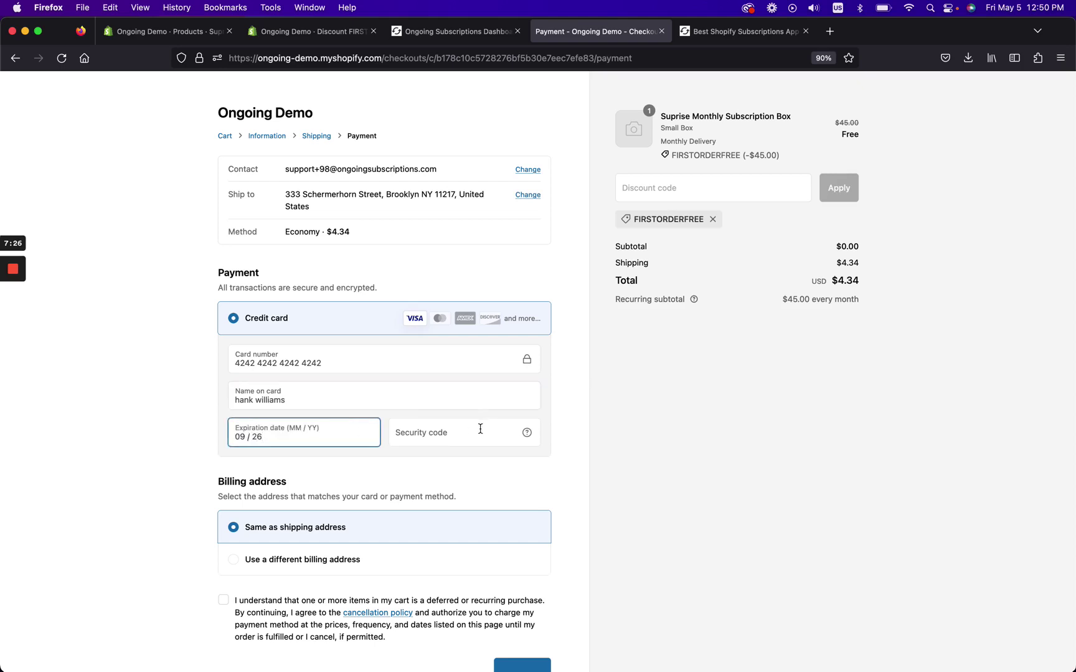
{"action": "left_click", "coordinate": [480, 429]}
{"action": "type", "text": "123"}
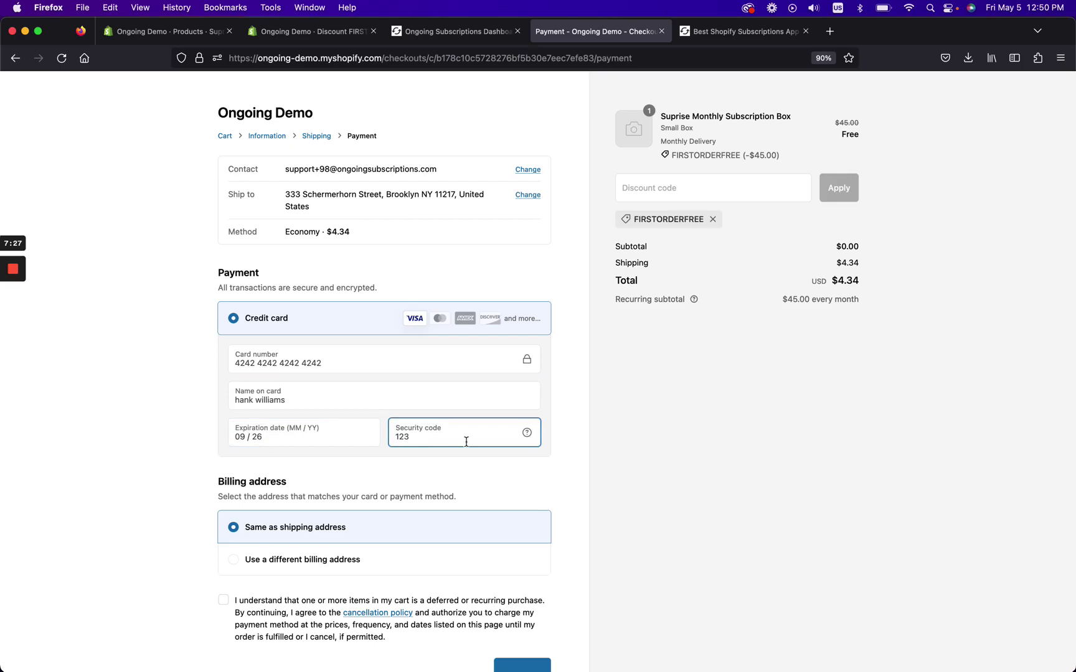
Accept the recurring-purchase agreement and pay the $4.34 to place the order.
{"action": "scroll", "coordinate": [392, 534], "scroll_direction": "down", "scroll_amount": 1}
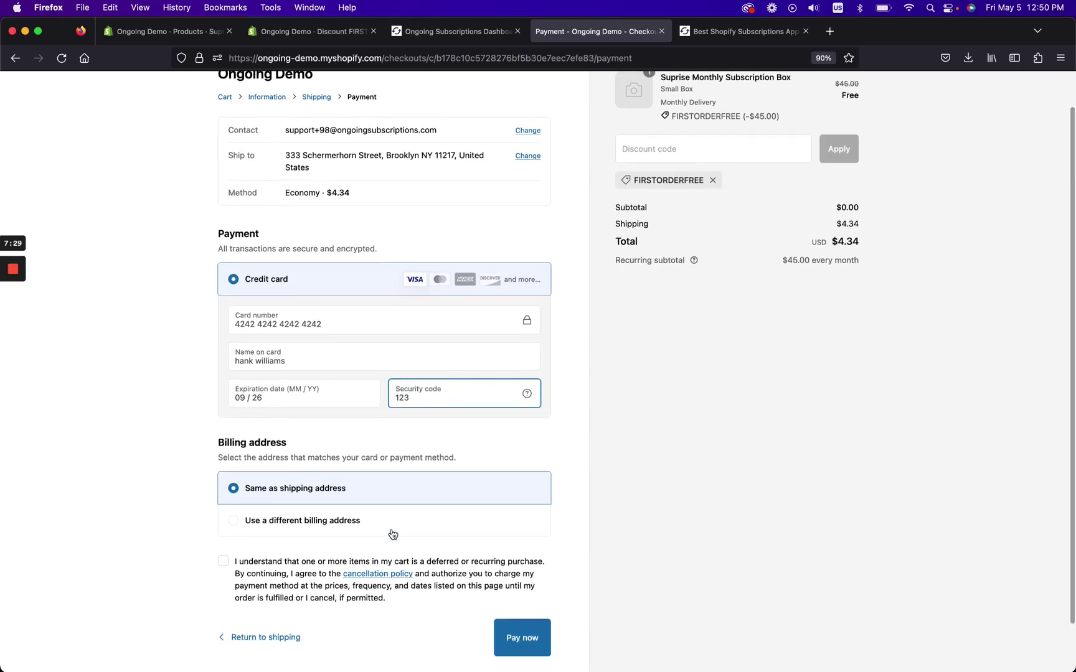
{"action": "left_click", "coordinate": [225, 561]}
{"action": "scroll", "coordinate": [235, 569], "scroll_direction": "up", "scroll_amount": 1}
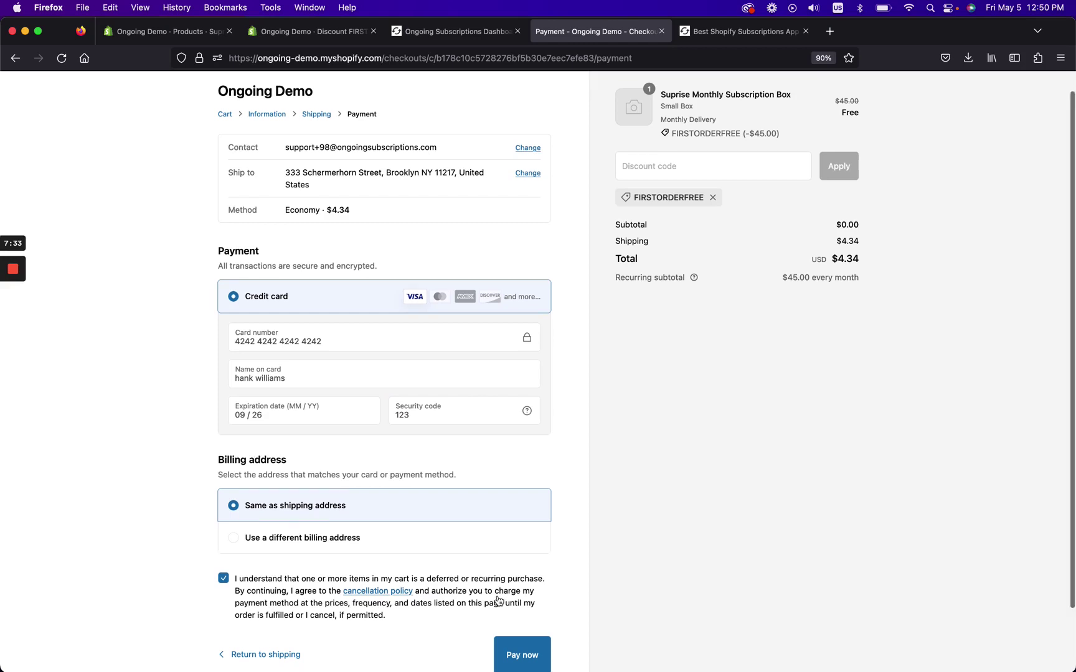
{"action": "scroll", "coordinate": [498, 601], "scroll_direction": "up", "scroll_amount": 1}
{"action": "scroll", "coordinate": [498, 601], "scroll_direction": "down", "scroll_amount": 3}
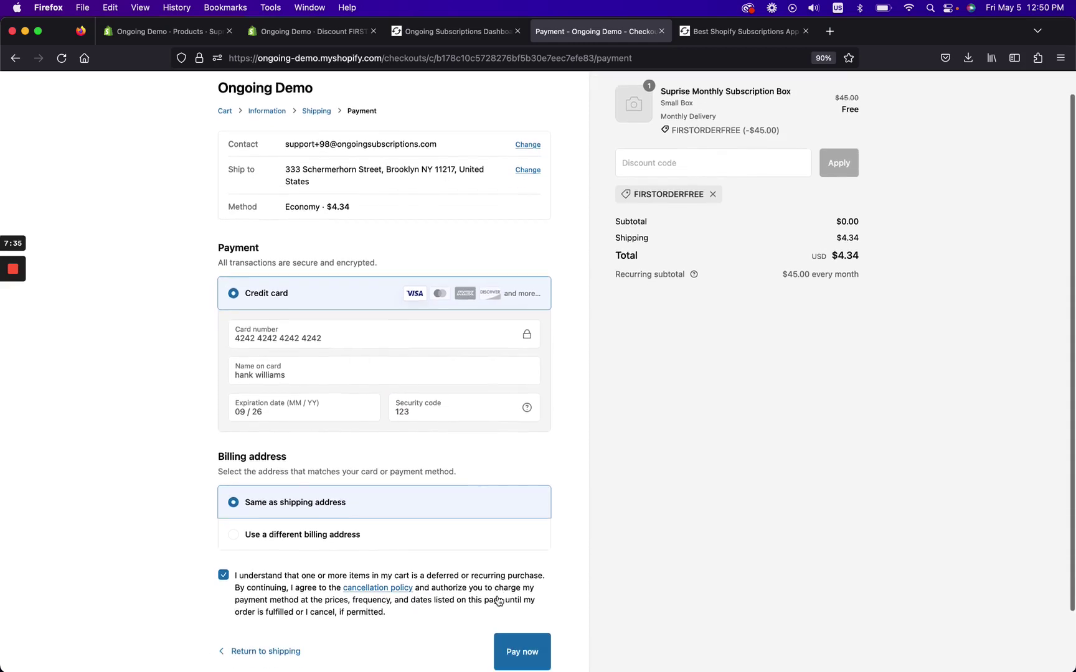
{"action": "left_click", "coordinate": [527, 582]}
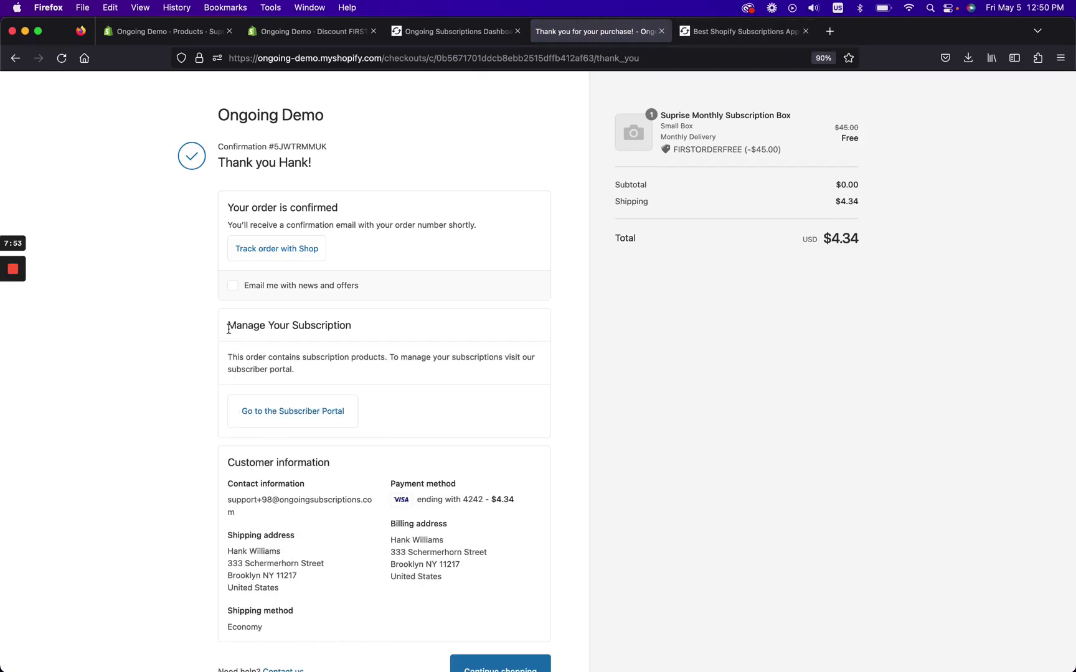
Open the new subscription's details in the Subscriber Portal, then return to the order confirmation tab.
{"action": "left_click_drag", "start_coordinate": [229, 329], "coordinate": [355, 342]}
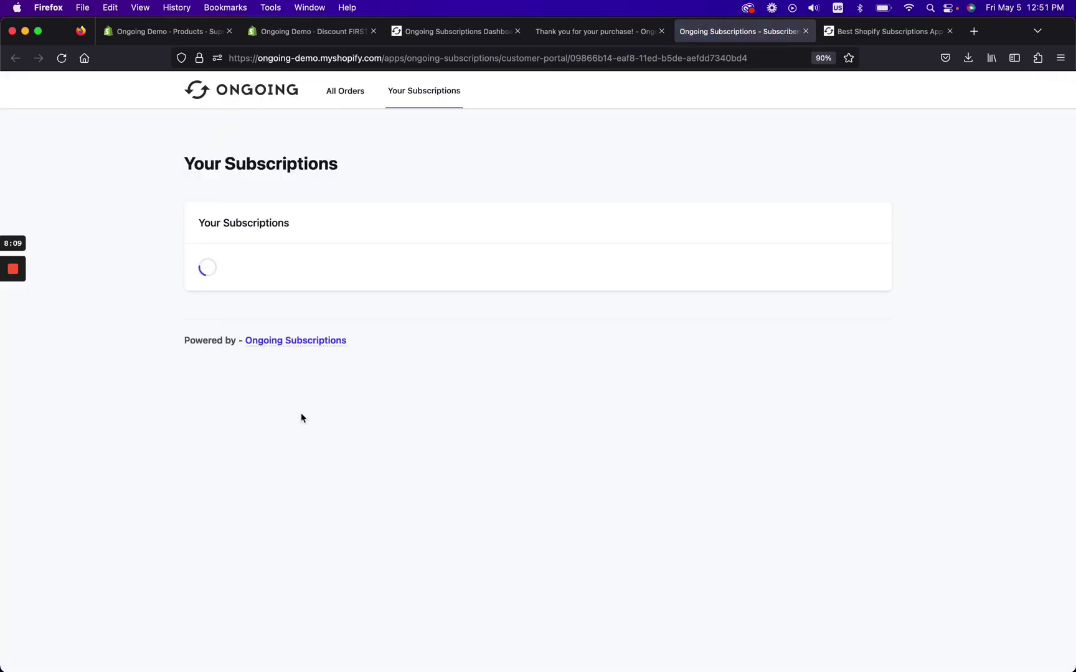
{"action": "left_click", "coordinate": [257, 307]}
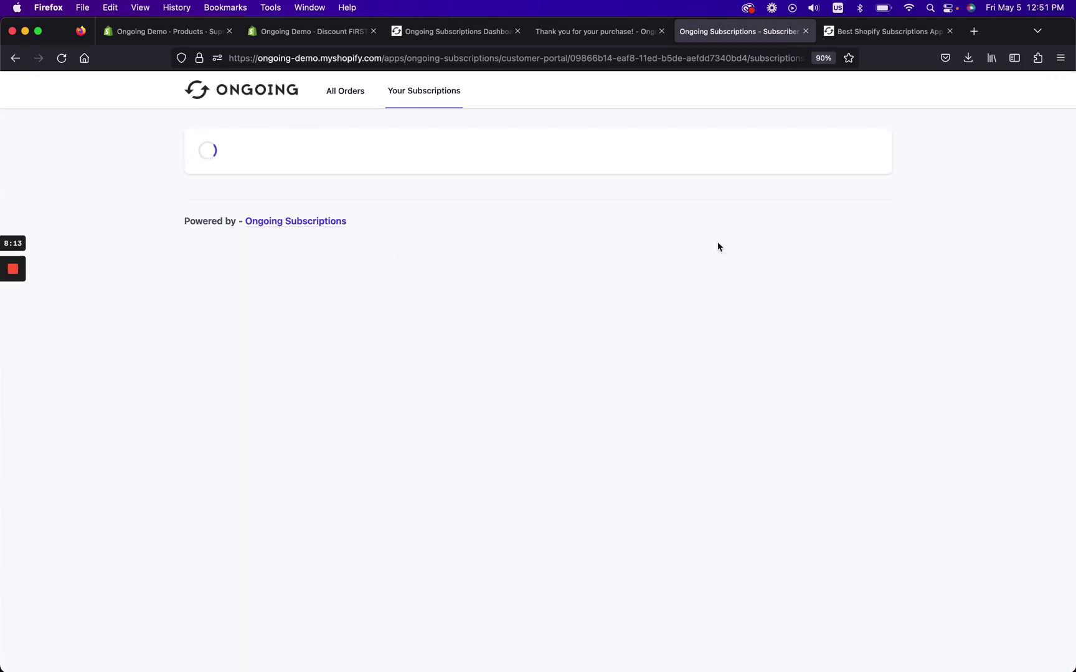
{"action": "left_click", "coordinate": [573, 33]}
Inspect the Monthly Delivery plan's advanced minimum-commitment settings, then close the editor without saving.
{"action": "left_click", "coordinate": [421, 35]}
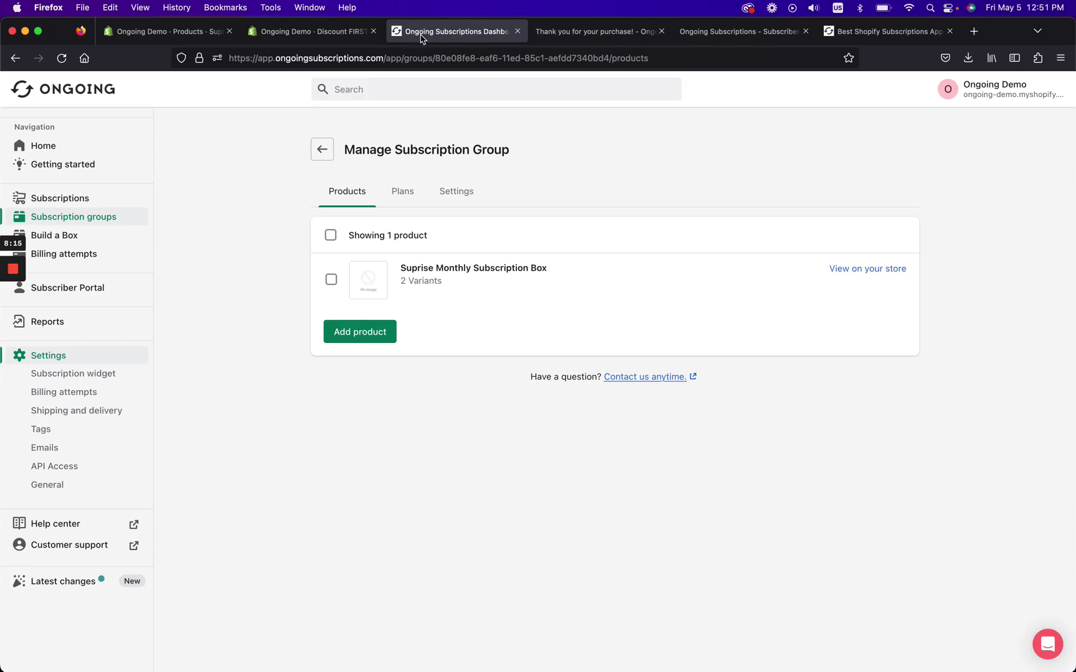
{"action": "left_click", "coordinate": [403, 192]}
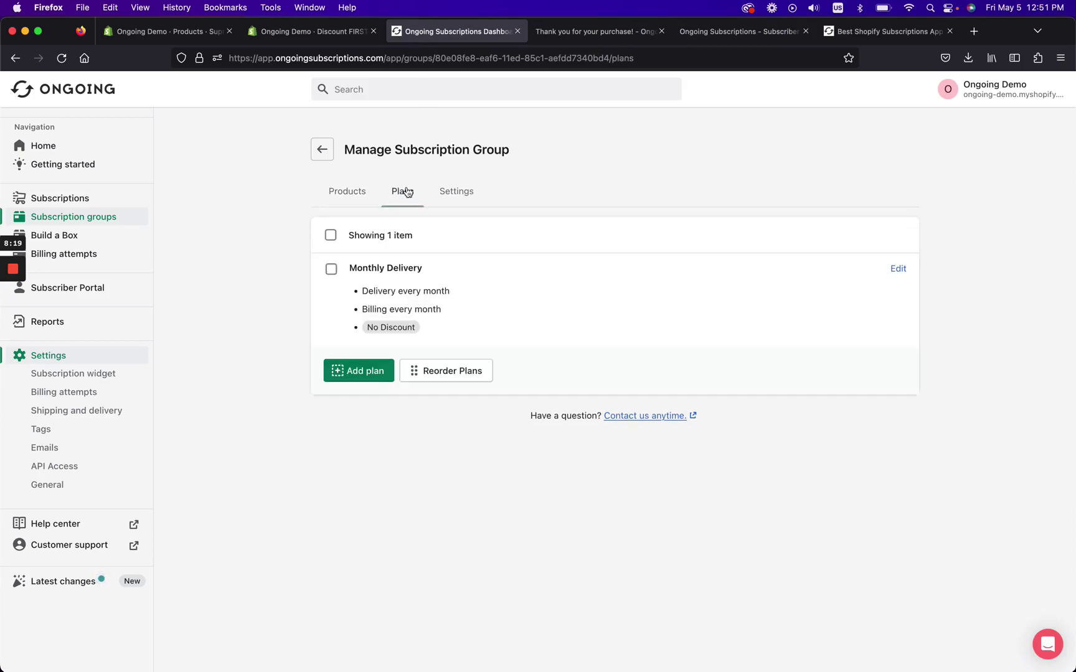
{"action": "left_click", "coordinate": [446, 316]}
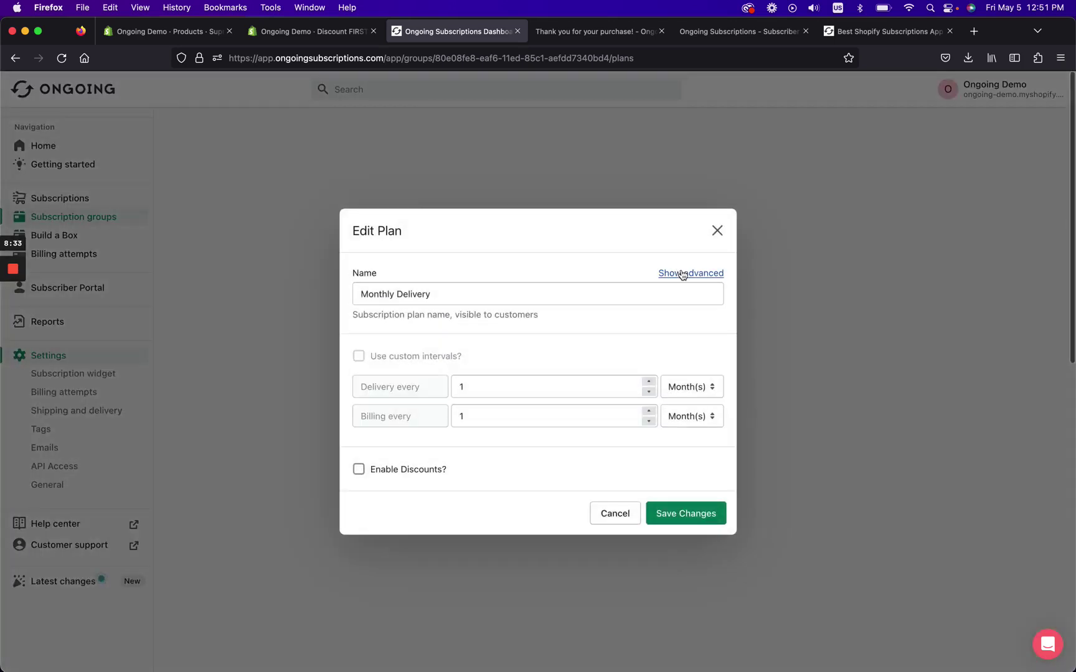
{"action": "left_click", "coordinate": [682, 275]}
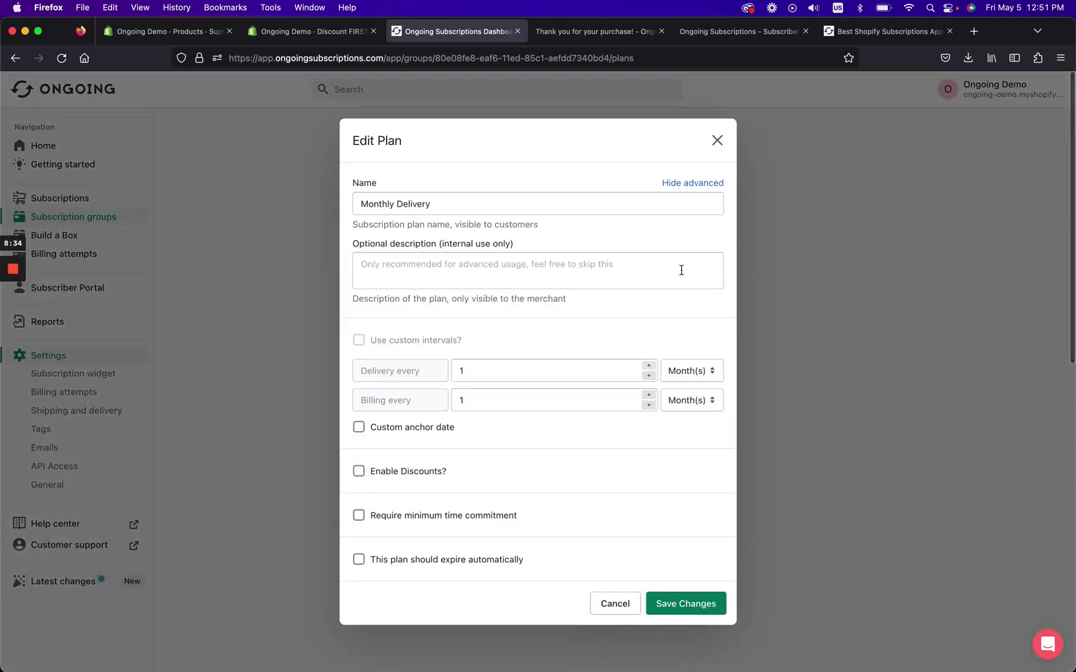
{"action": "left_click", "coordinate": [404, 522]}
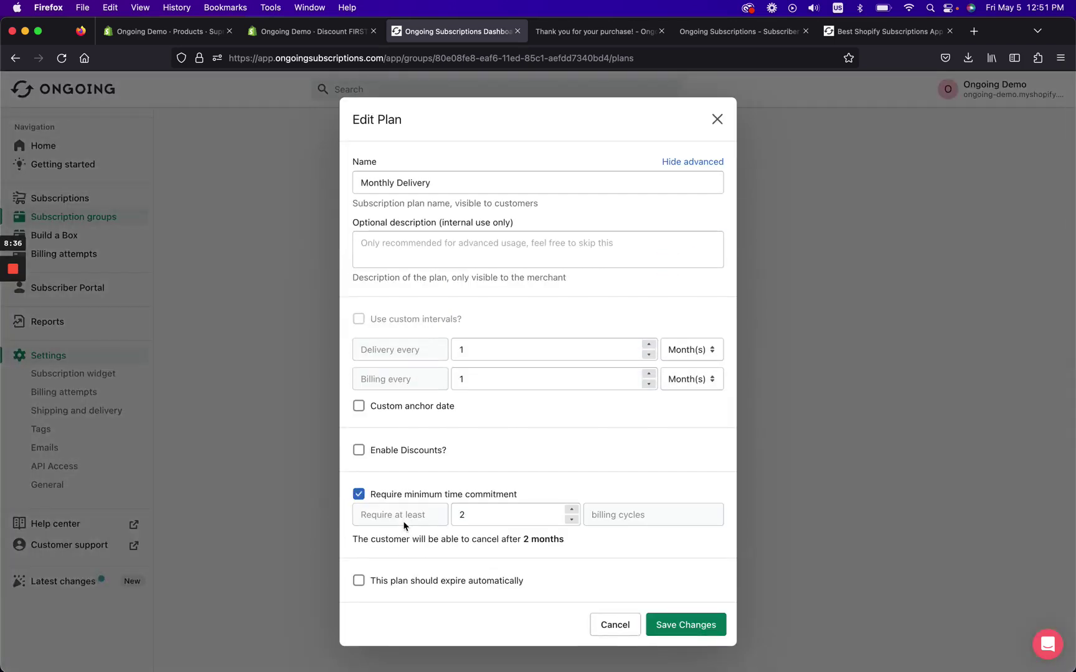
{"action": "left_click", "coordinate": [570, 513]}
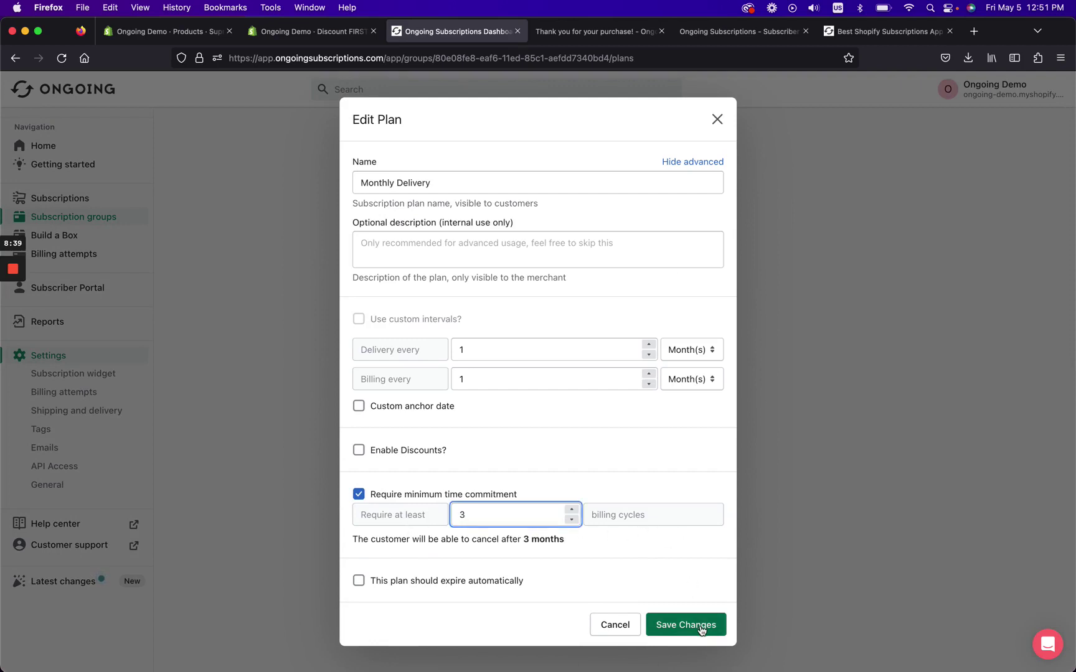
{"action": "left_click", "coordinate": [716, 120]}
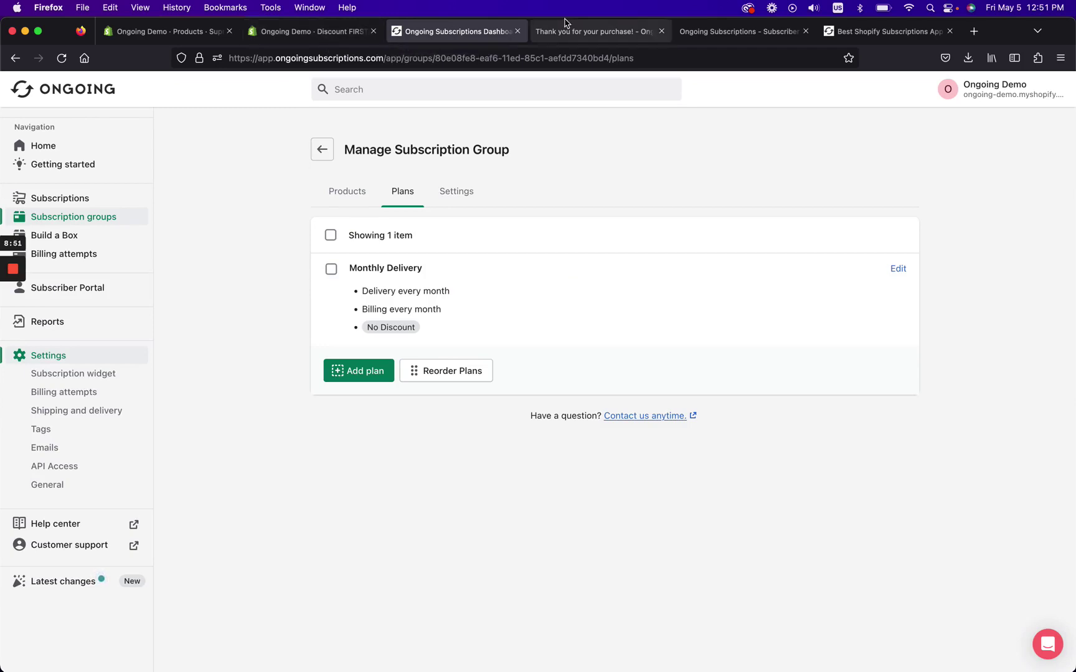
Review the new subscription's $45.00 monthly box and its 6/5/2023 next billing date, leaving it unchanged.
{"action": "left_click", "coordinate": [76, 203]}
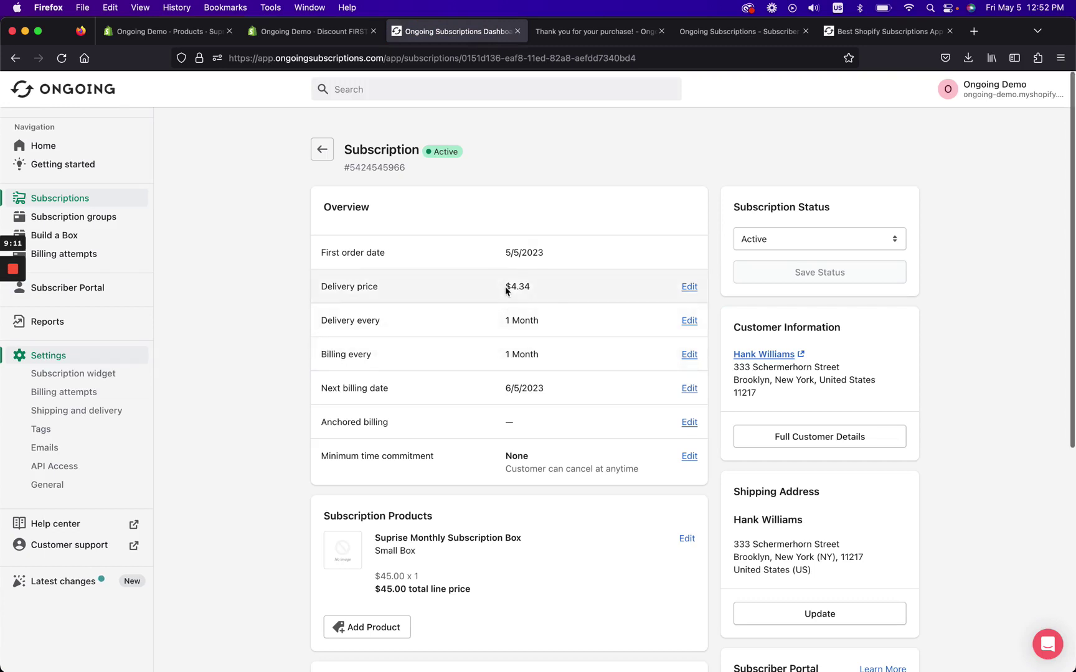
{"action": "left_click_drag", "start_coordinate": [505, 286], "coordinate": [536, 288]}
{"action": "scroll", "coordinate": [538, 290], "scroll_direction": "down", "scroll_amount": 2}
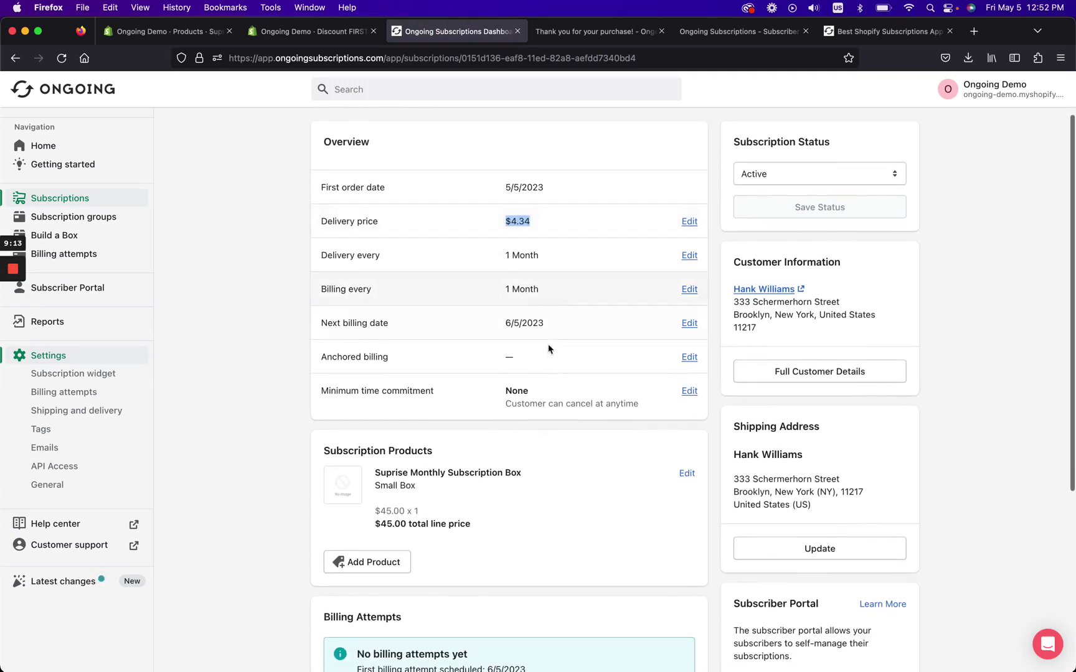
{"action": "scroll", "coordinate": [550, 353], "scroll_direction": "down", "scroll_amount": 1}
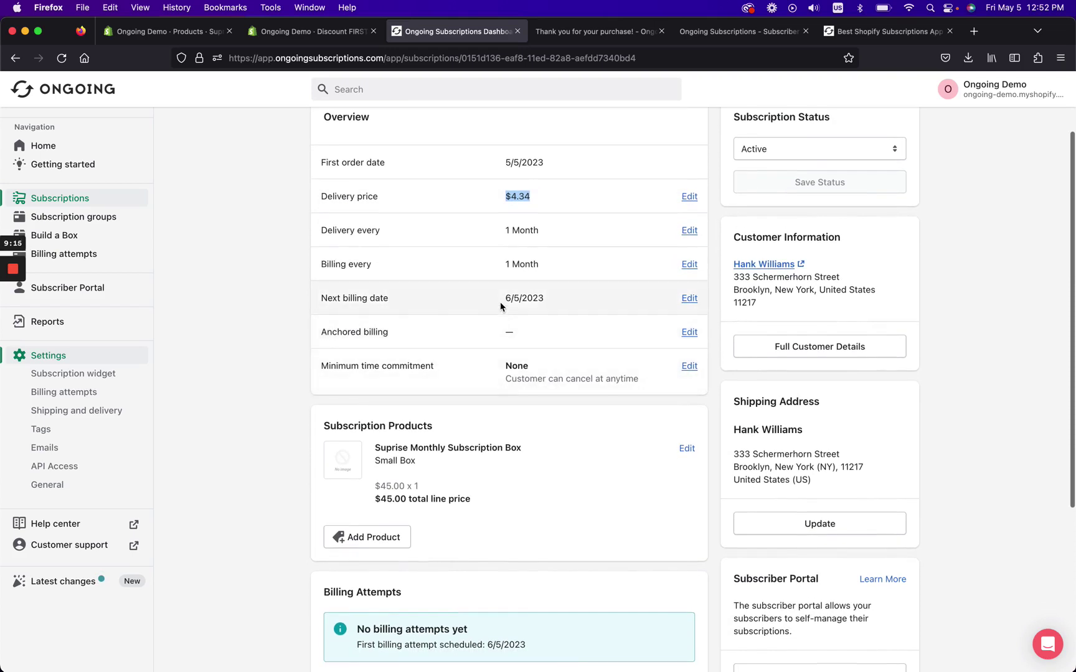
{"action": "left_click_drag", "start_coordinate": [502, 300], "coordinate": [547, 300]}
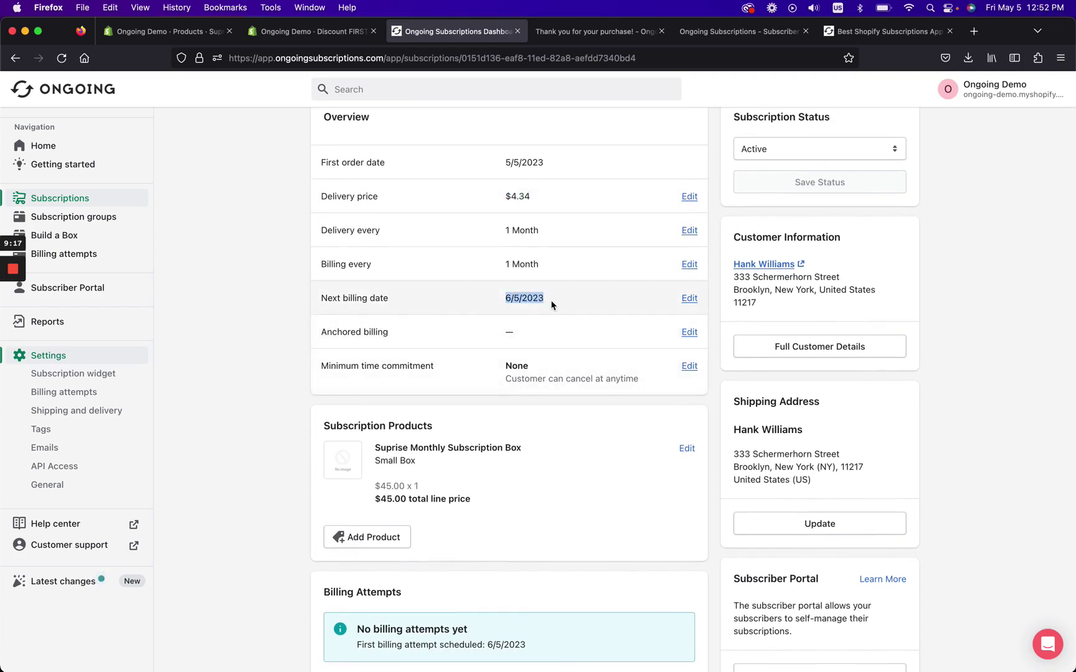
{"action": "scroll", "coordinate": [411, 406], "scroll_direction": "down", "scroll_amount": 2}
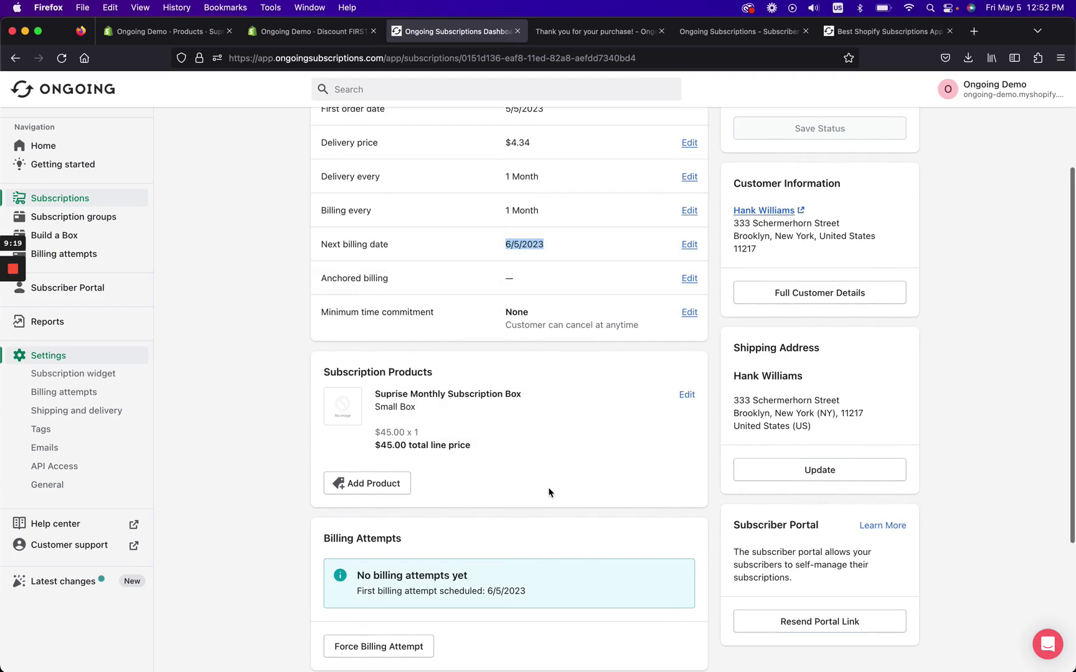
{"action": "scroll", "coordinate": [458, 550], "scroll_direction": "down", "scroll_amount": 7}
{"action": "scroll", "coordinate": [456, 551], "scroll_direction": "up", "scroll_amount": 12}
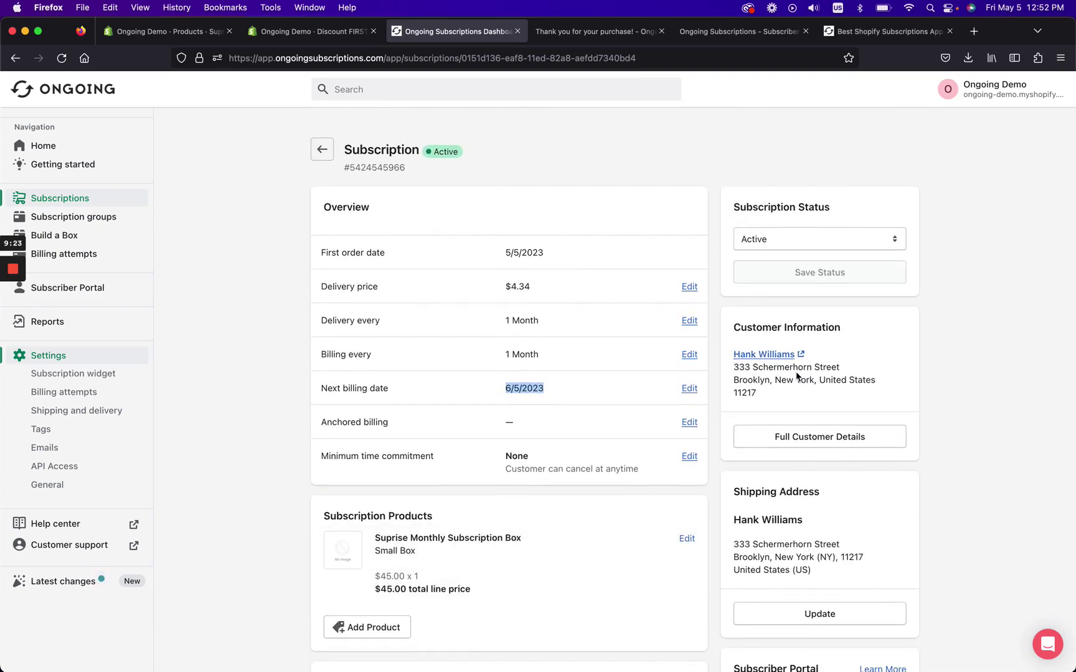
{"action": "left_click", "coordinate": [689, 388]}
{"action": "left_click", "coordinate": [712, 242]}
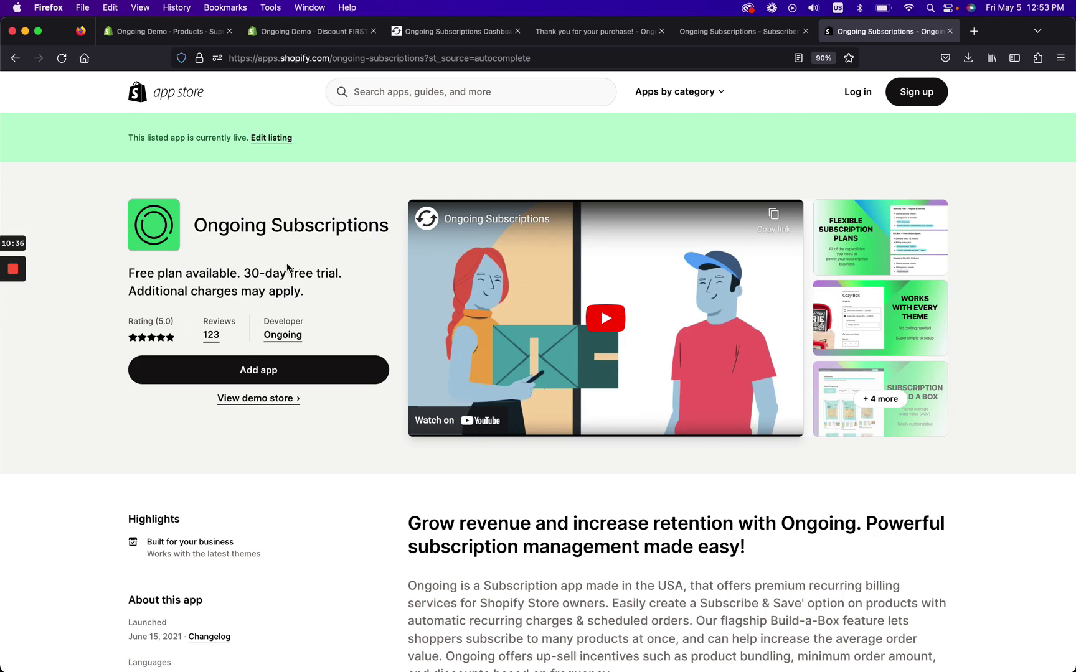
{"action": "left_click", "coordinate": [415, 93]}
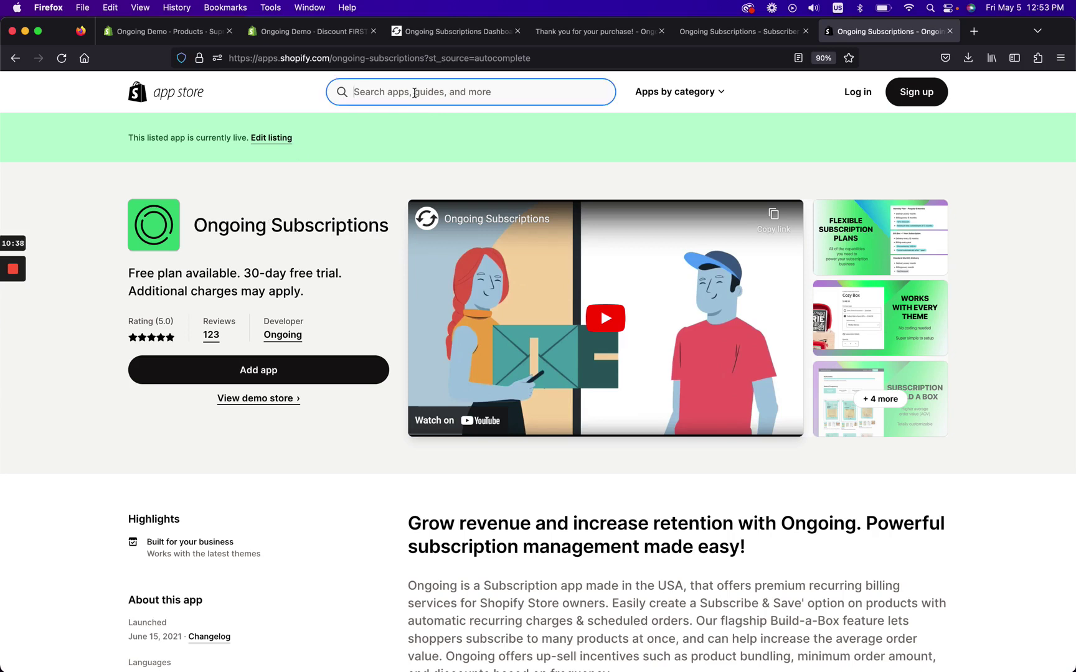
{"action": "type", "text": "ongoing subsc"}
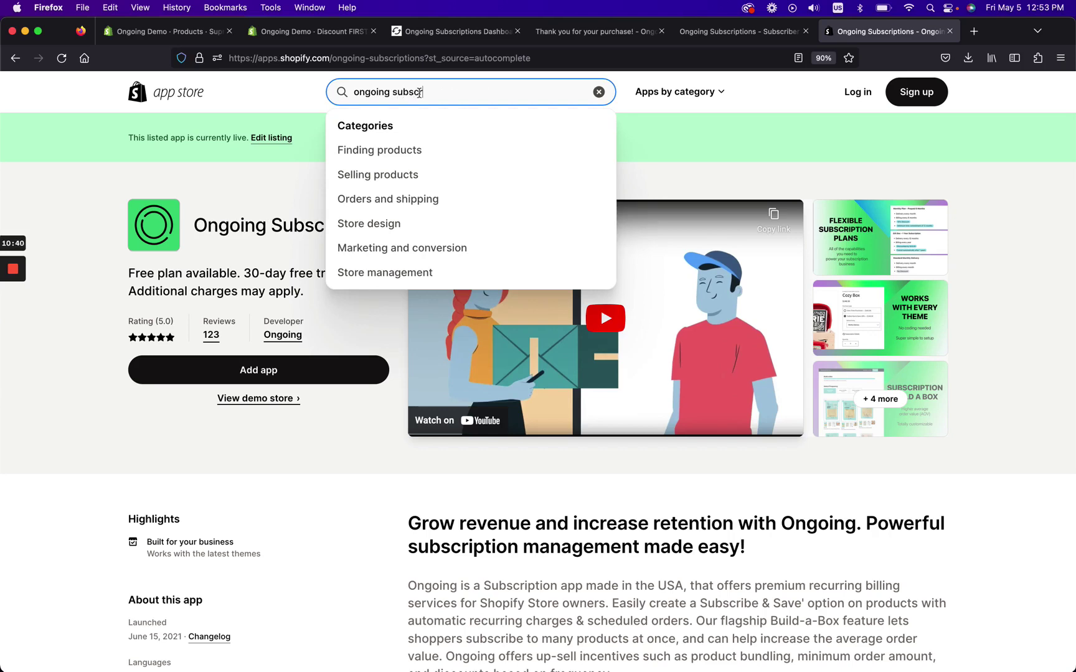
{"action": "type", "text": "r"}
{"action": "left_click", "coordinate": [442, 118]}
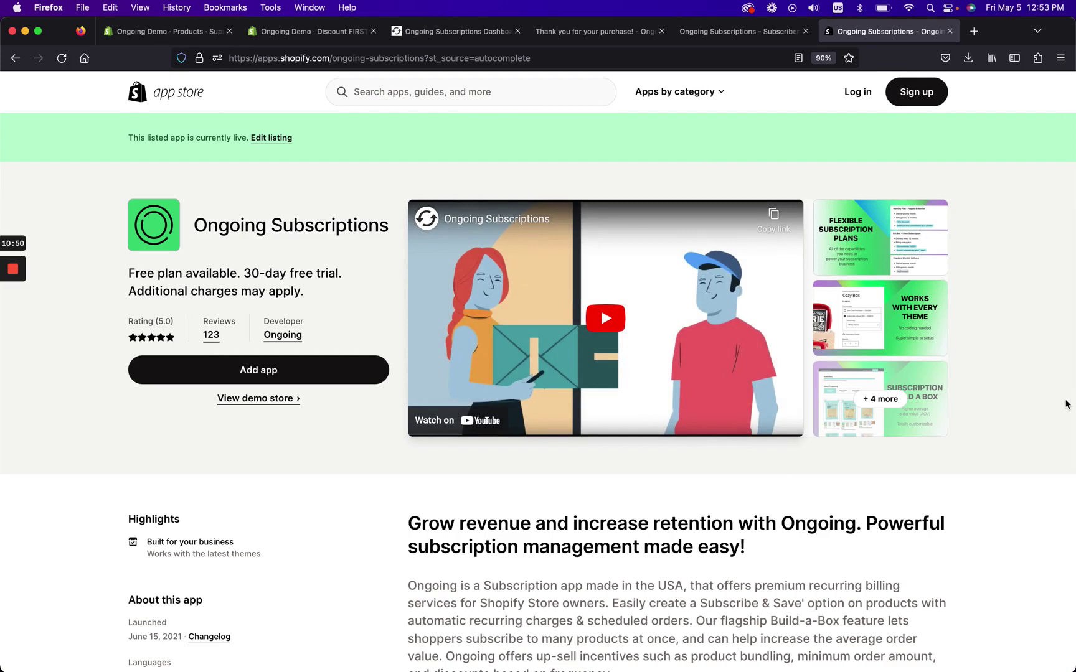
{"action": "mouse_move", "coordinate": [14, 271]}
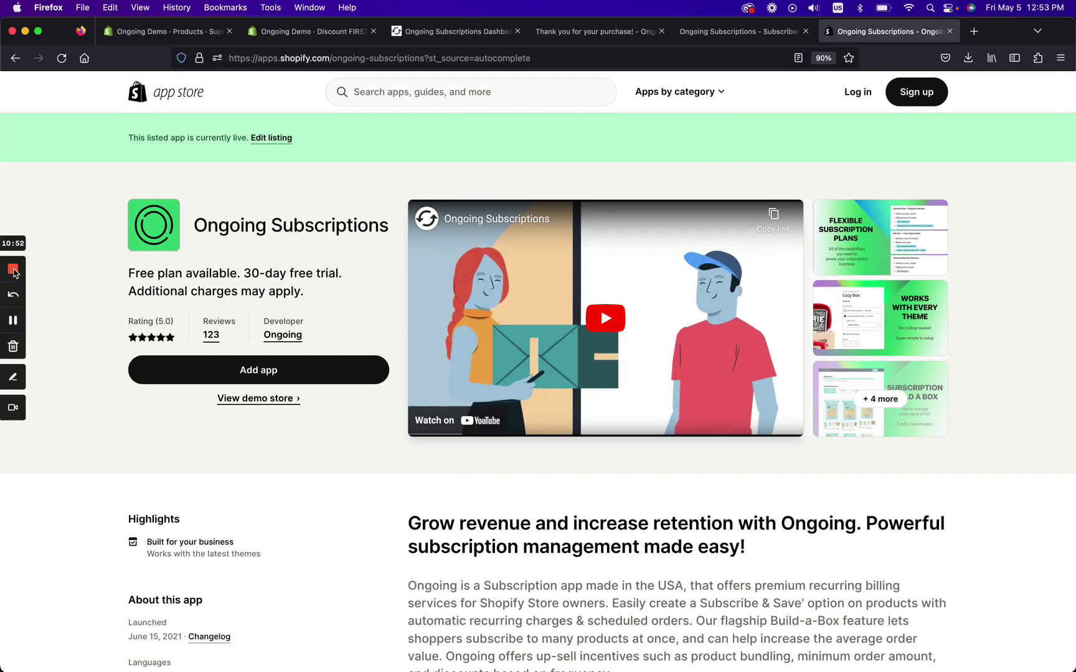